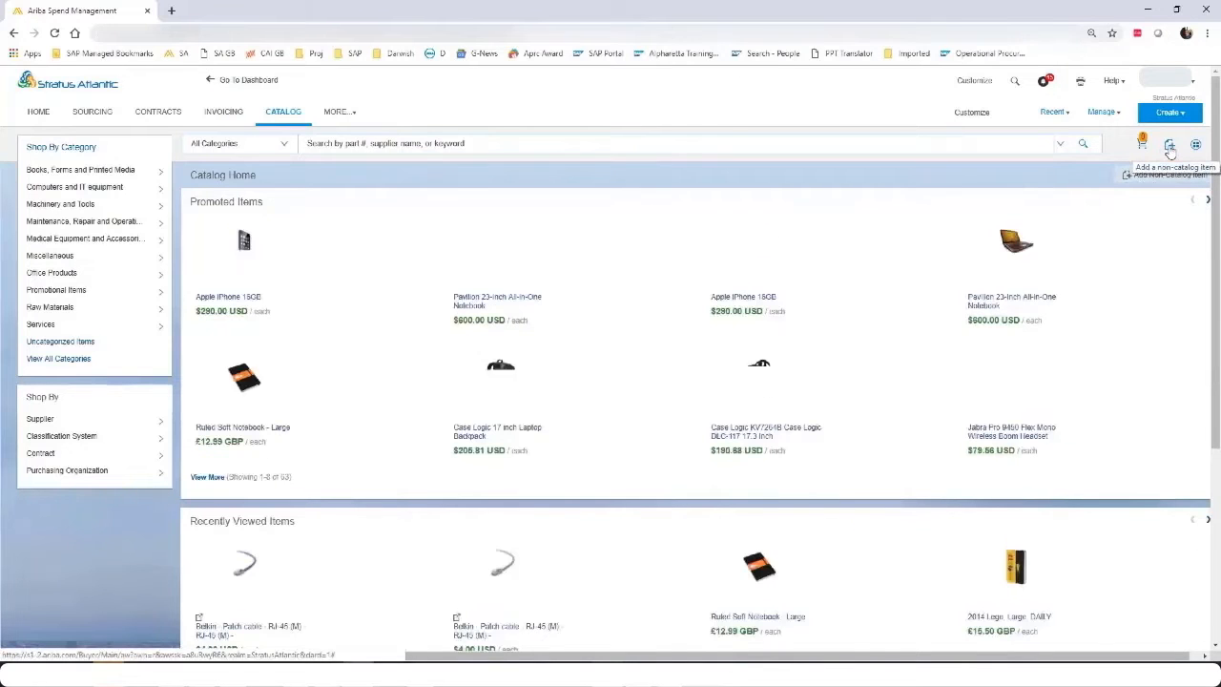
Create a non-catalog item described as "Consulting Service Parent Line" with the commodity code Manufacturing equipment maintenance and repair services.
click(1170, 145)
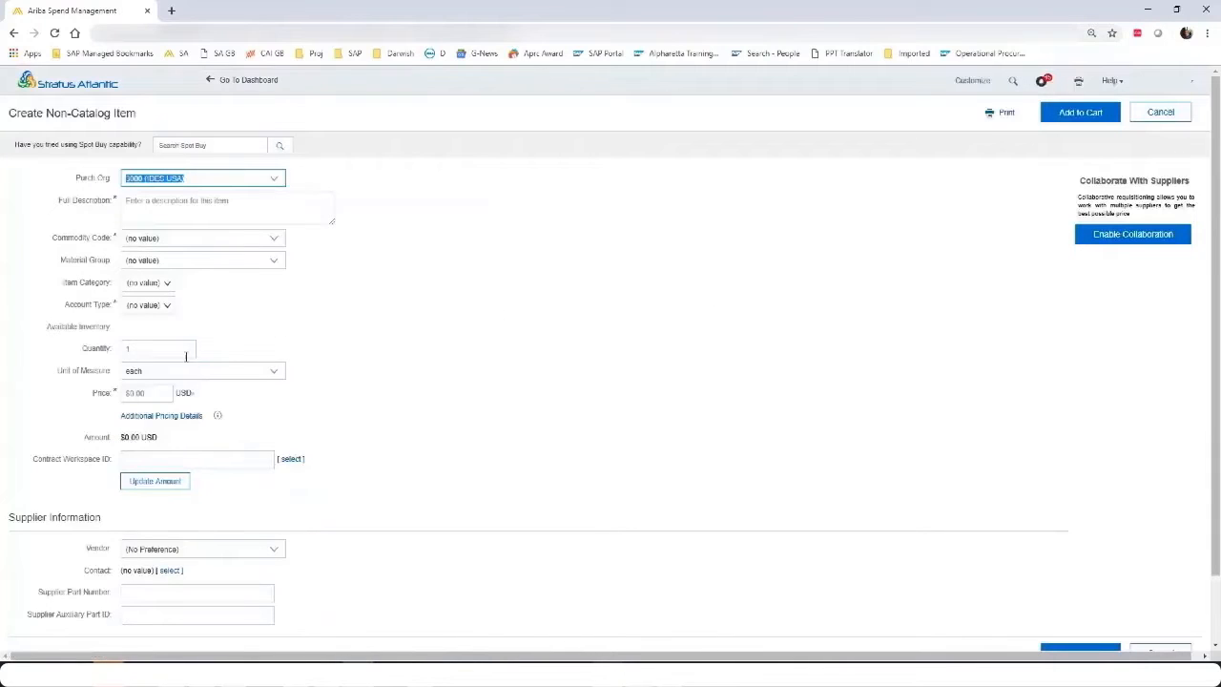
click(168, 287)
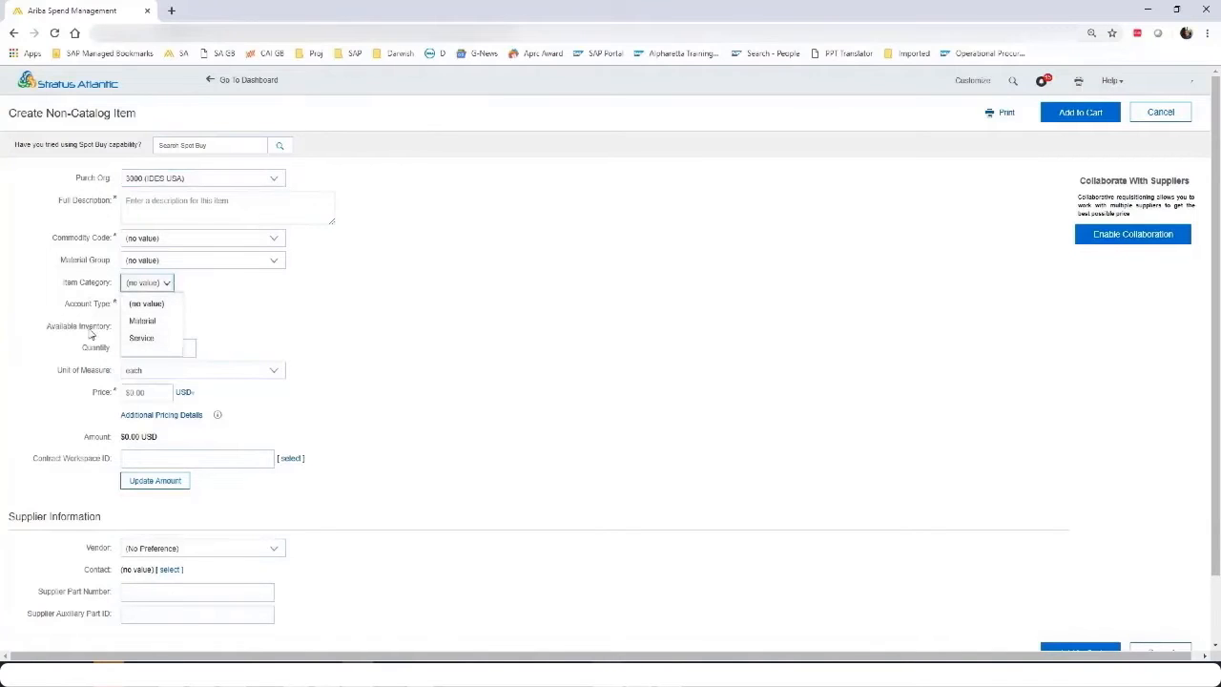
click(263, 325)
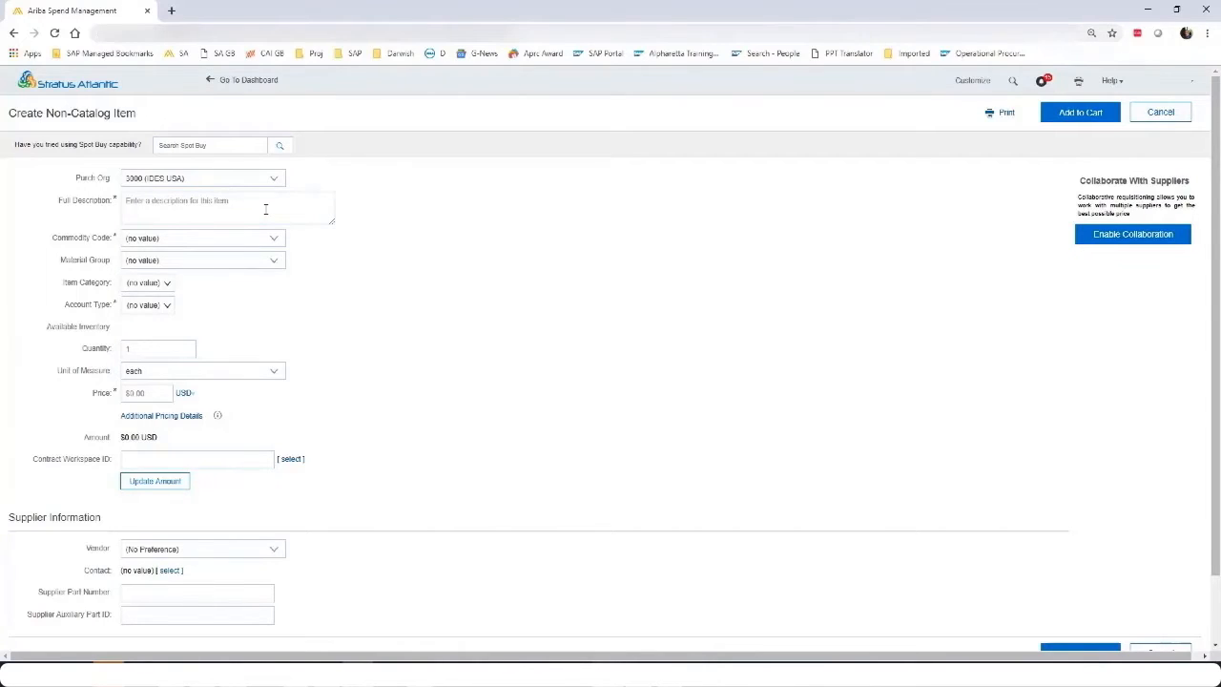
click(269, 203)
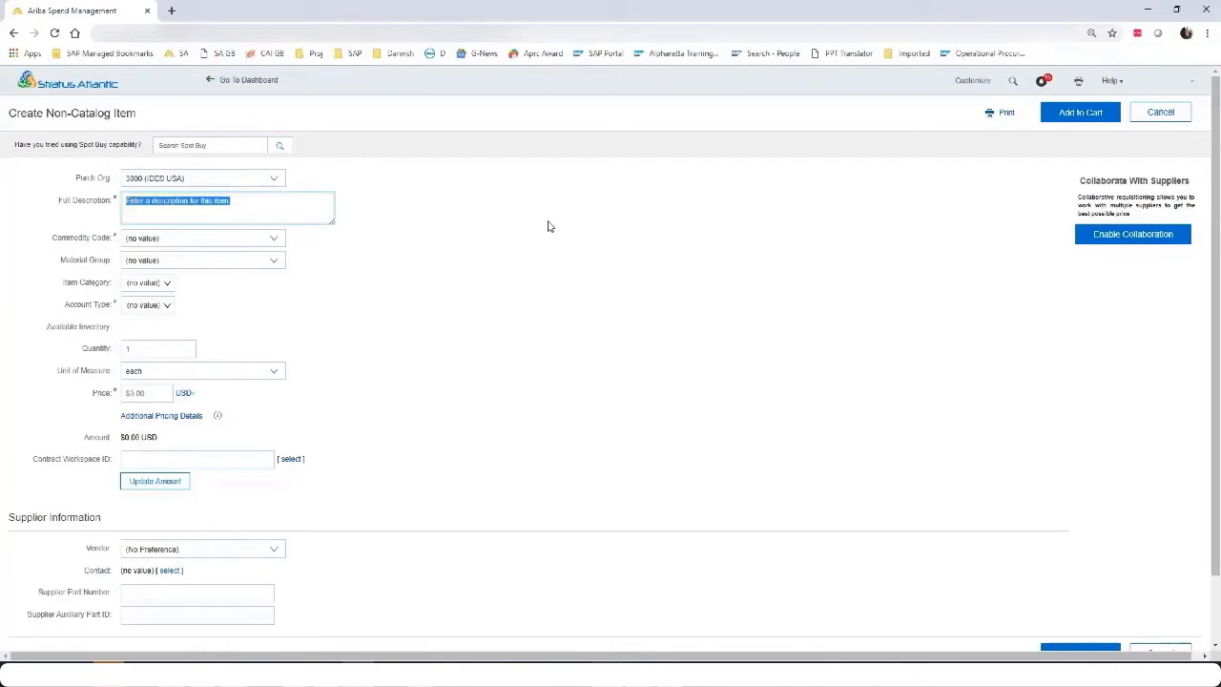
click(272, 239)
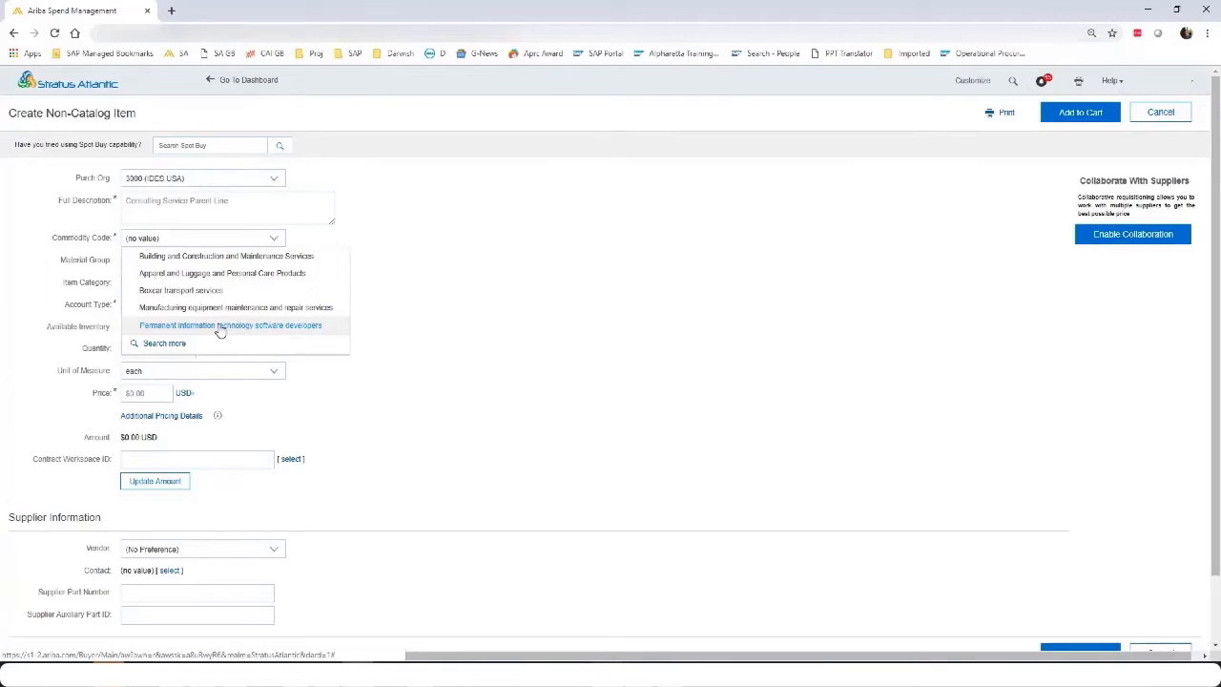
click(195, 307)
Set the item category of the parent line to Service, trying Material first.
click(160, 284)
click(157, 284)
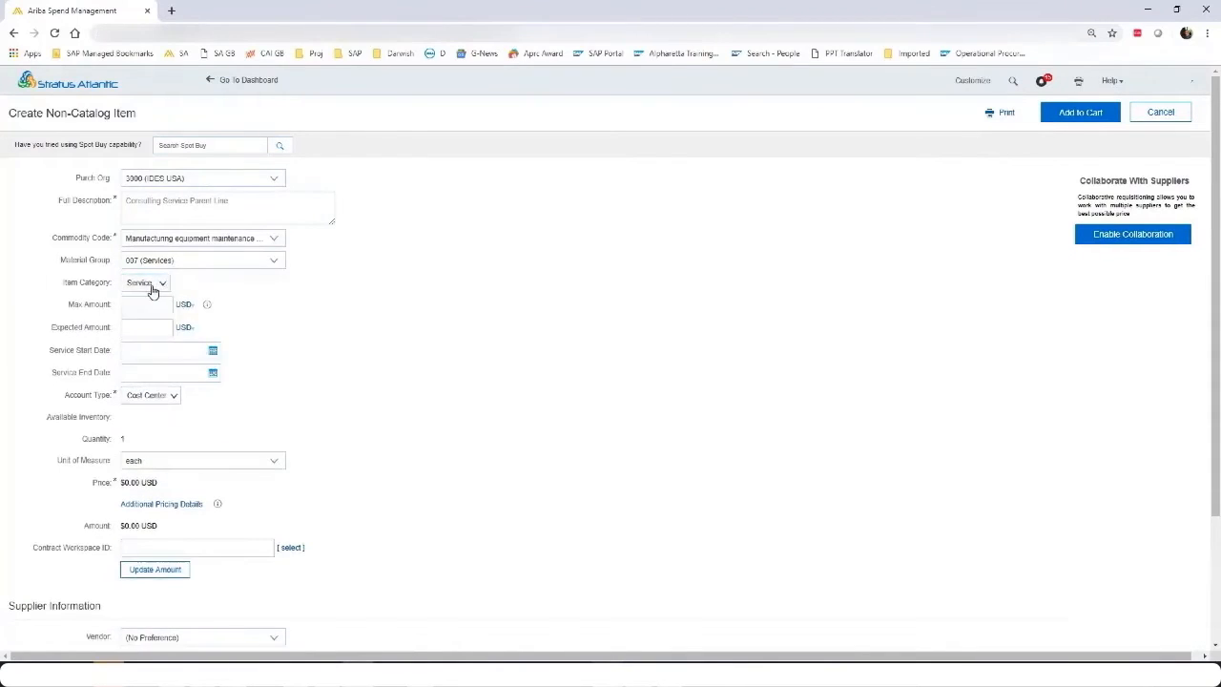
click(162, 286)
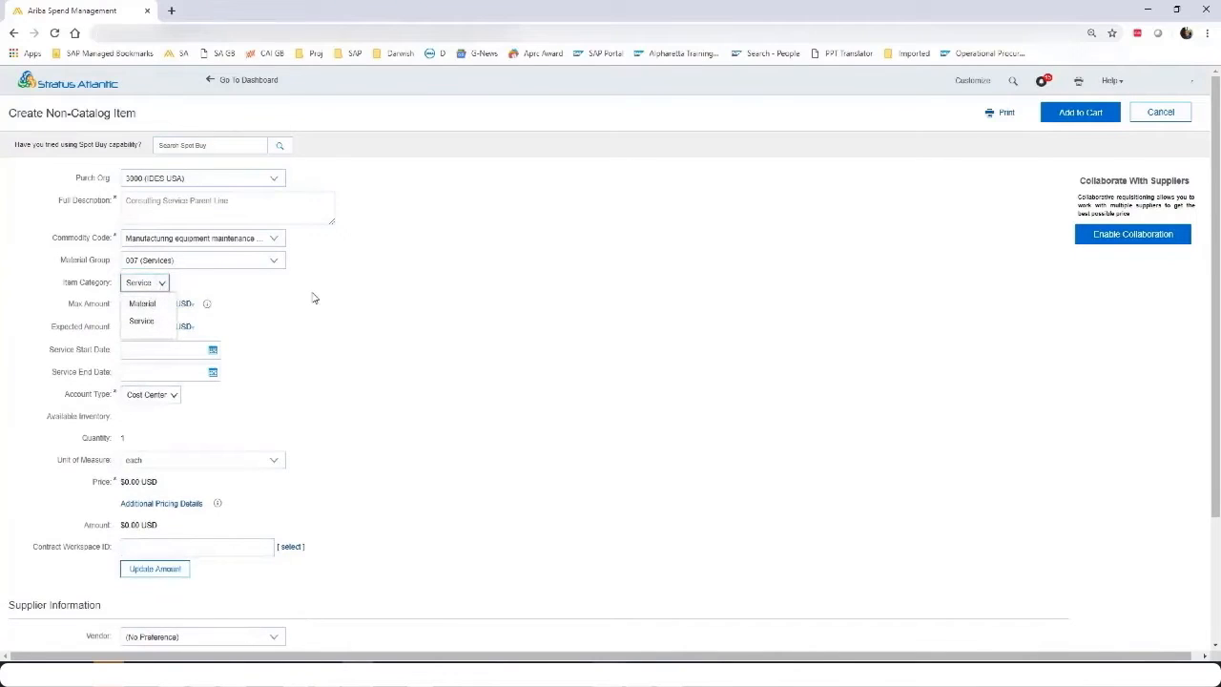
click(143, 304)
click(162, 283)
click(144, 322)
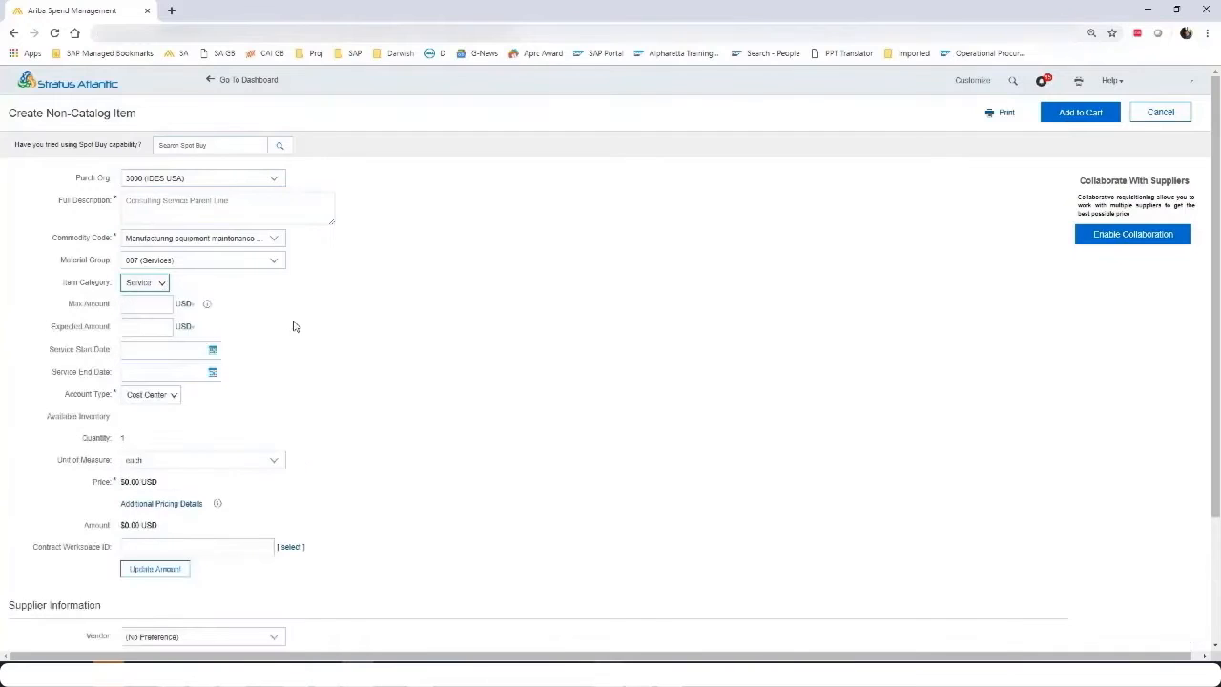
Set the max amount to $50,000.00 and the service dates to 1 April 2019 through 31 May 2019, and update the amount.
drag(65, 305, 224, 380)
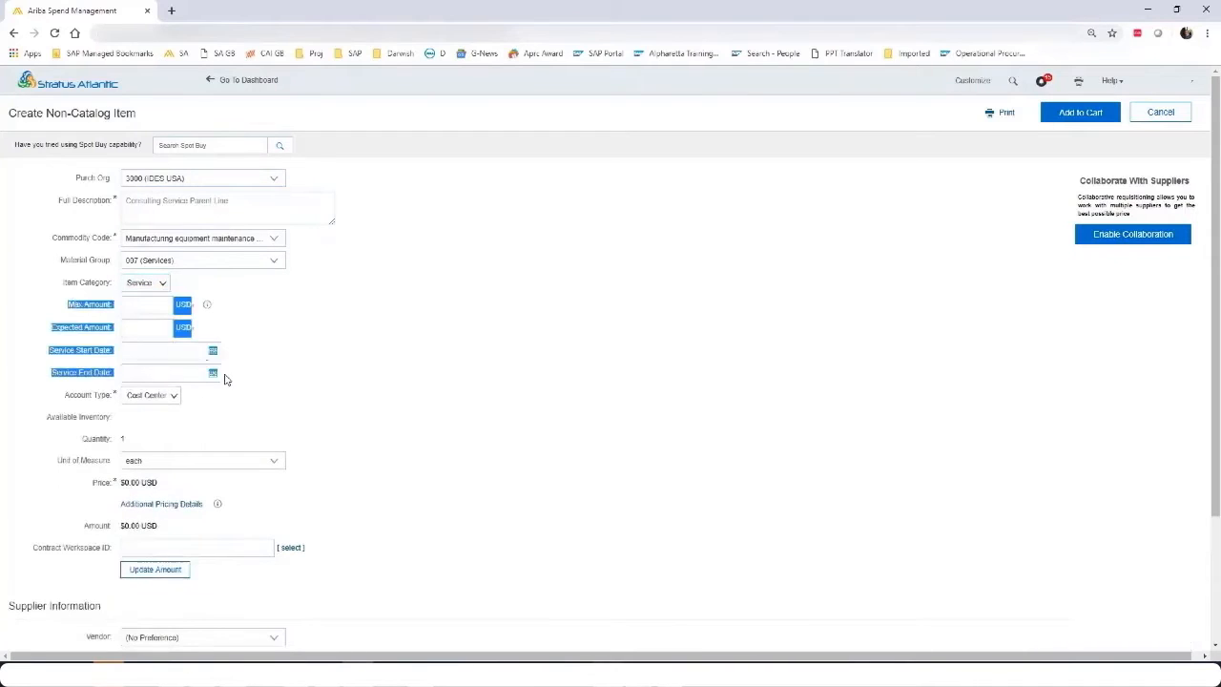
click(127, 329)
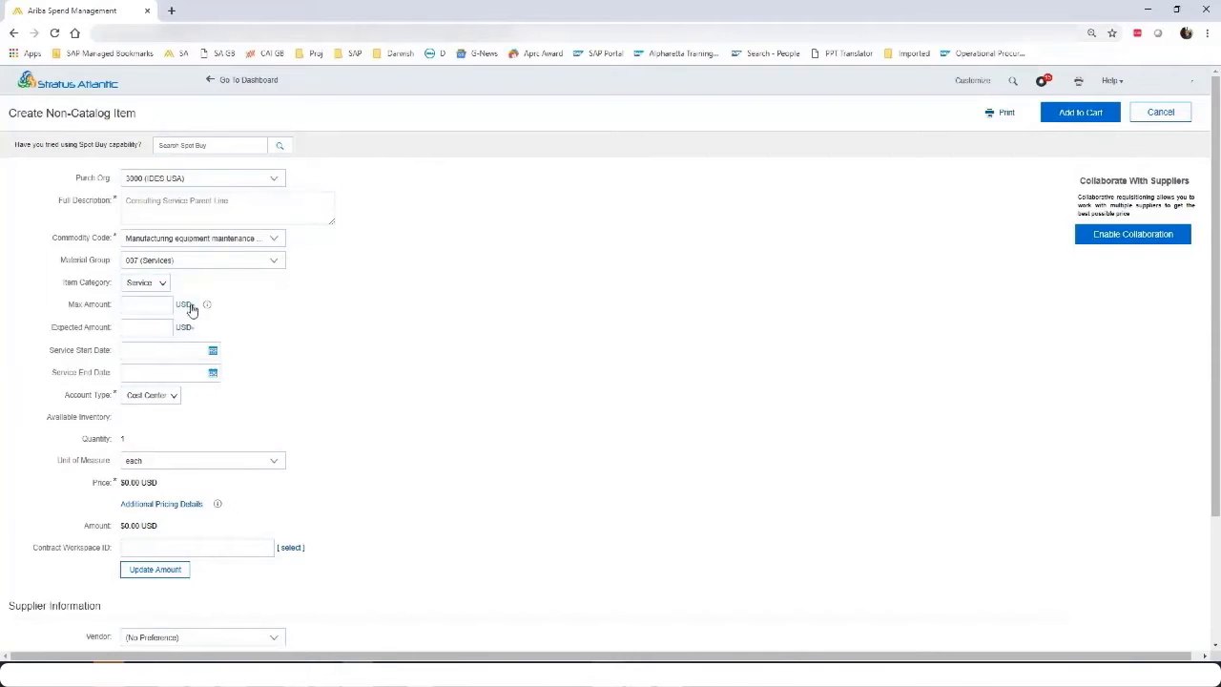
click(133, 306)
click(164, 353)
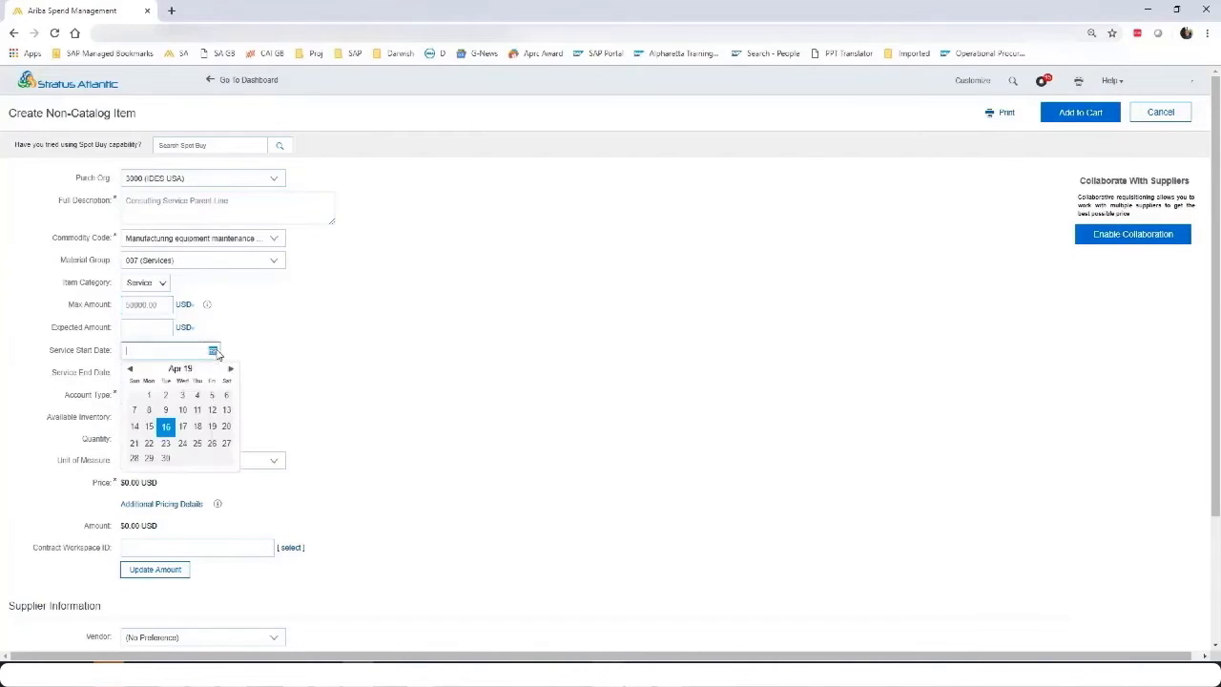
click(213, 373)
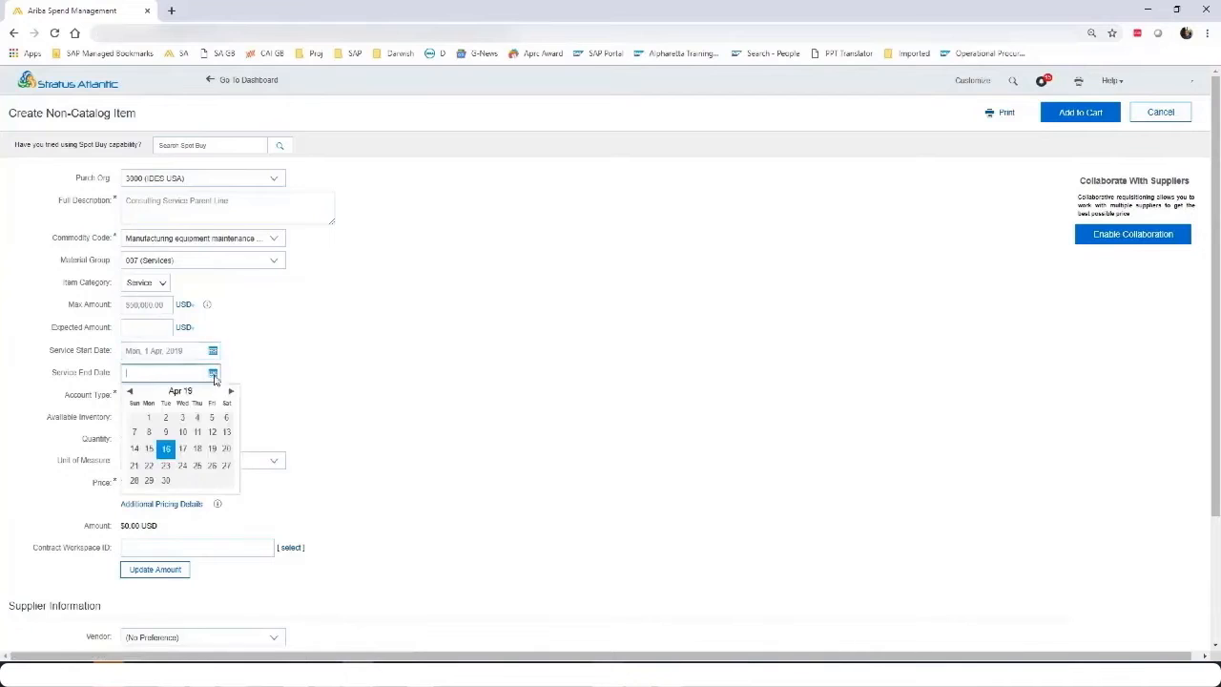
click(226, 391)
click(207, 476)
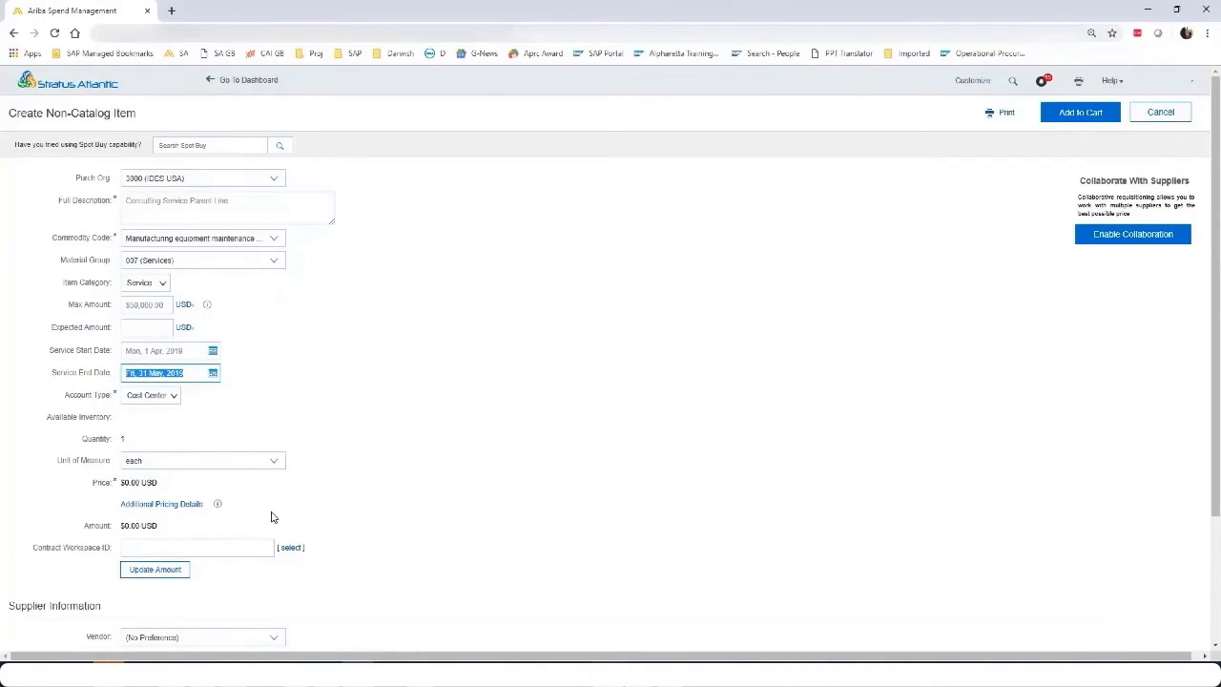
scroll(286, 429, down, 2)
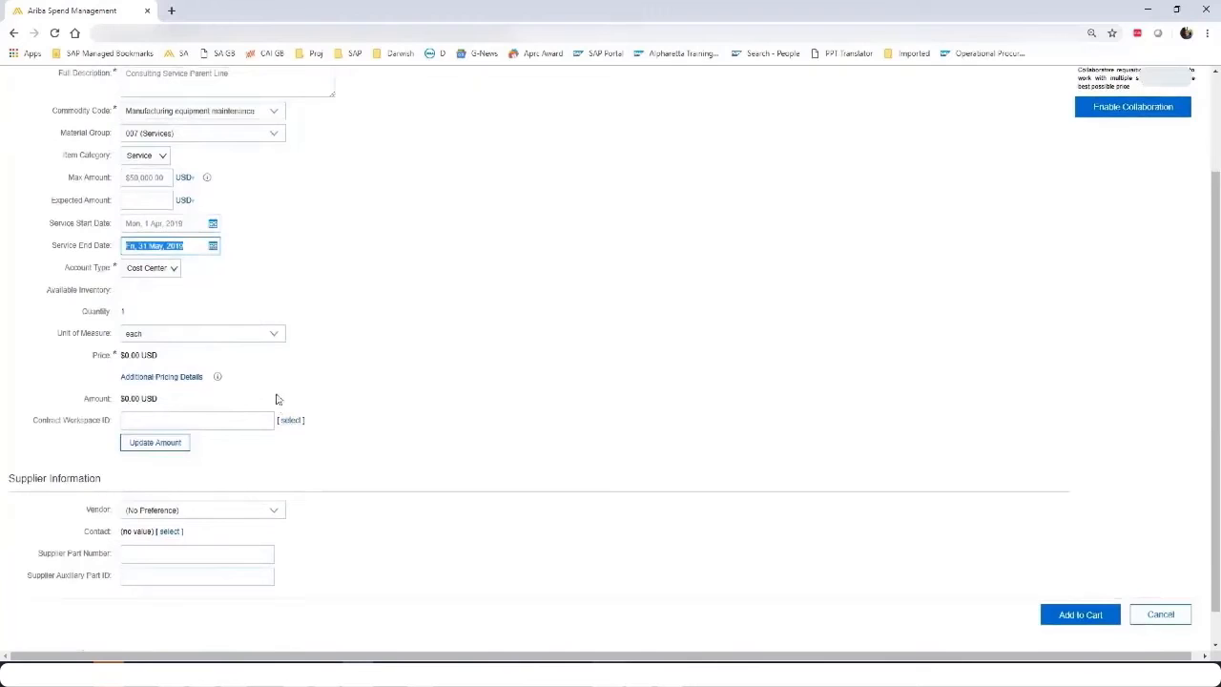
click(176, 452)
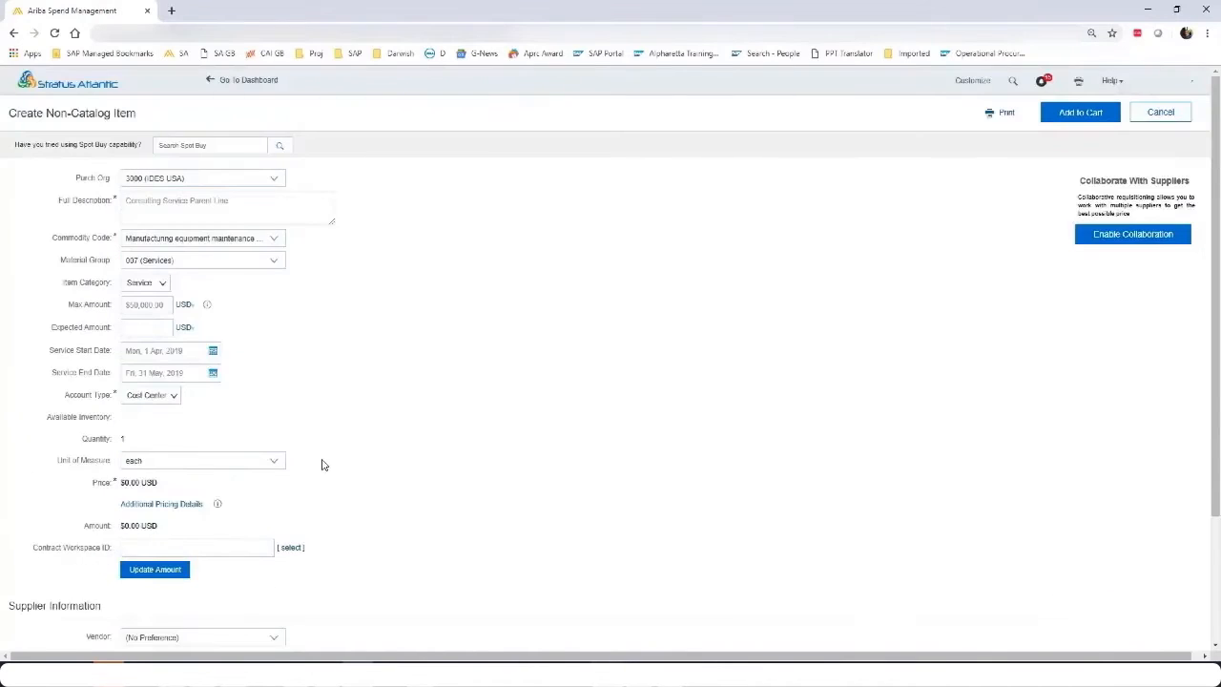
Choose Stratus IT Supplier as the vendor and add the consulting service parent item to the cart.
scroll(337, 462, down, 3)
click(274, 477)
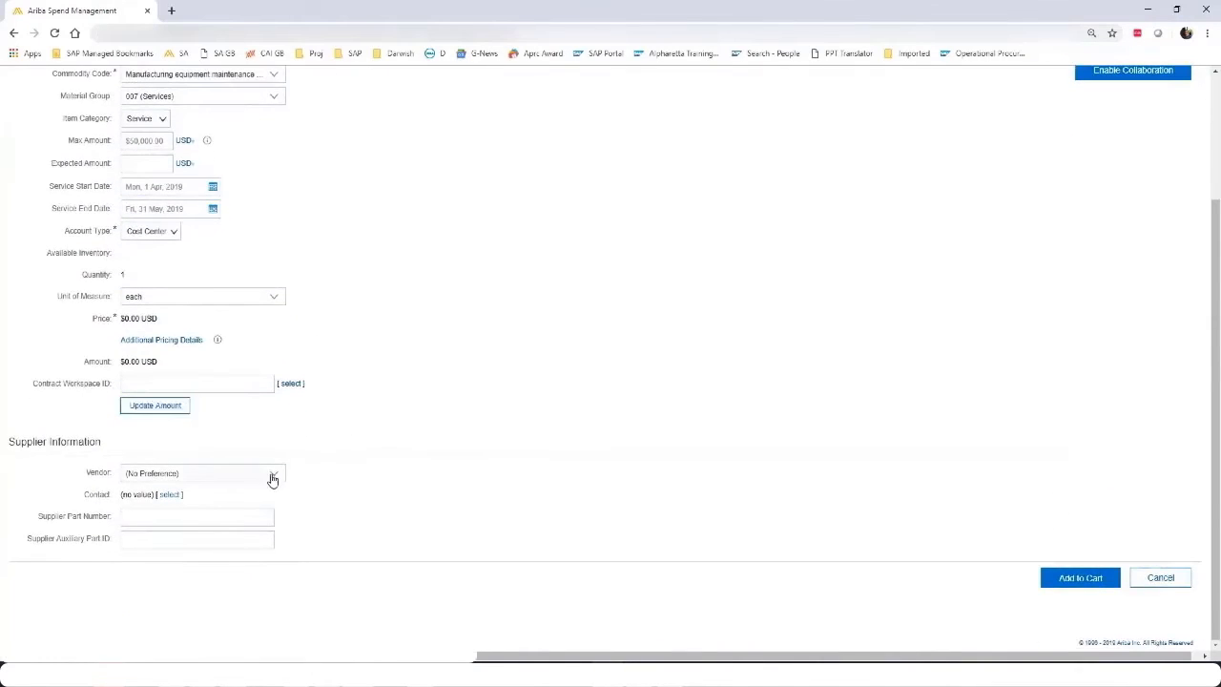
click(239, 493)
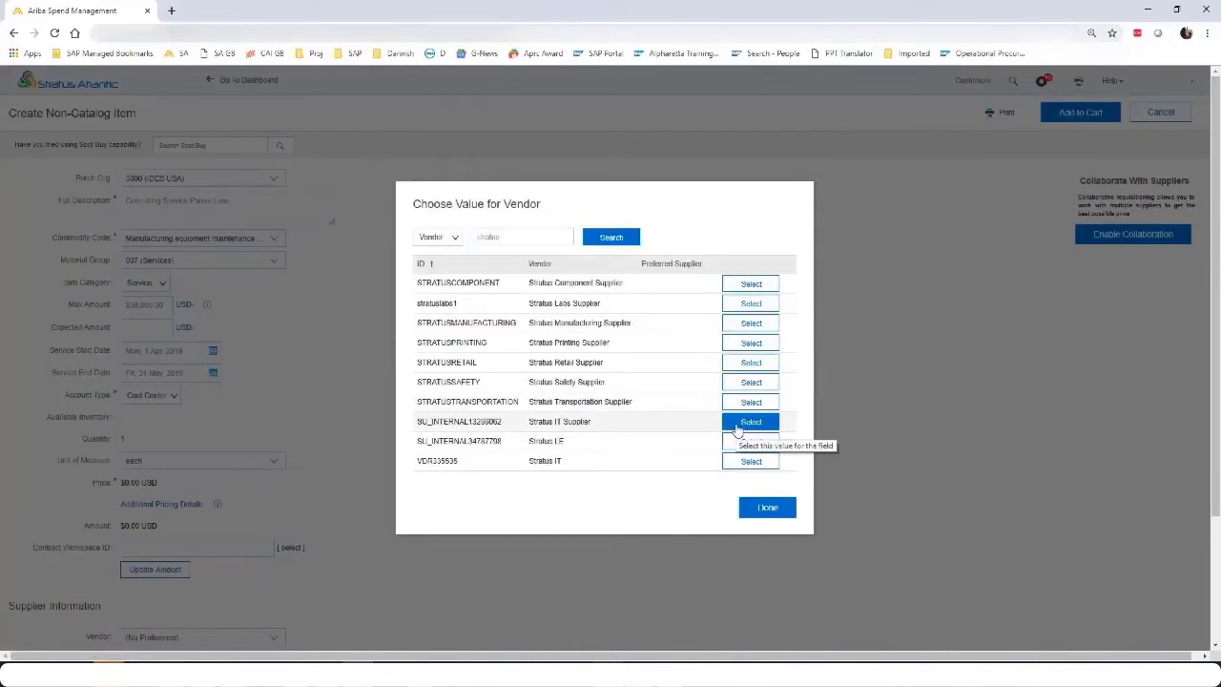
click(742, 425)
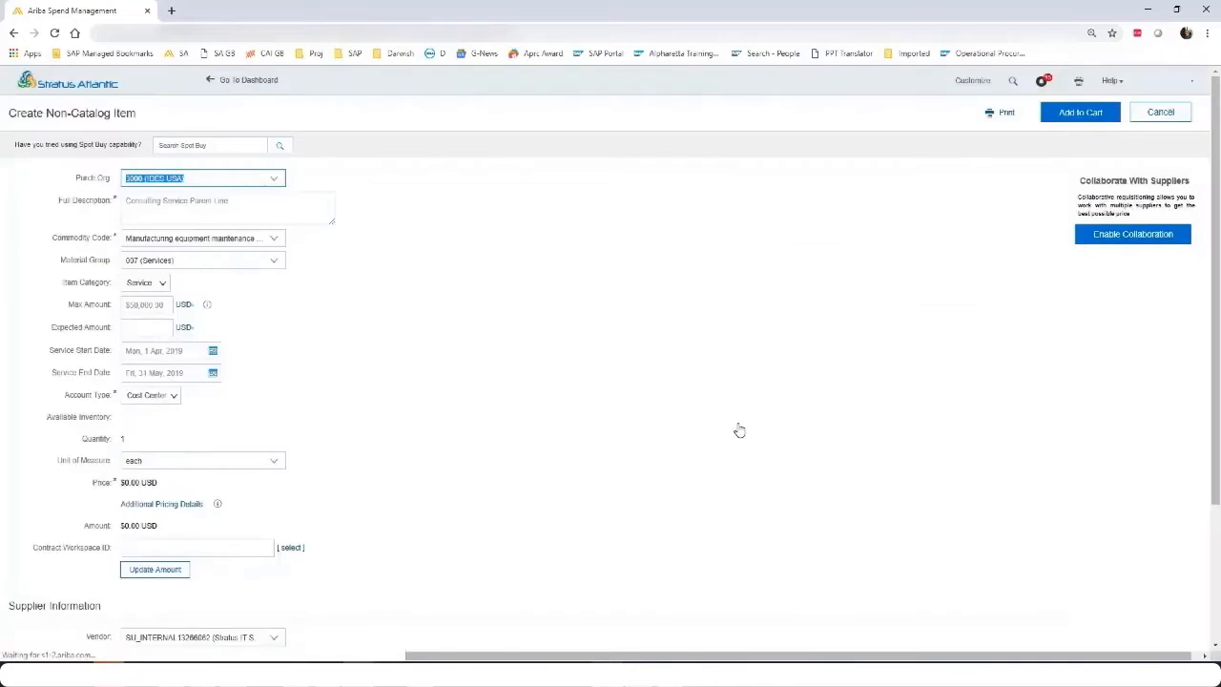
click(1066, 115)
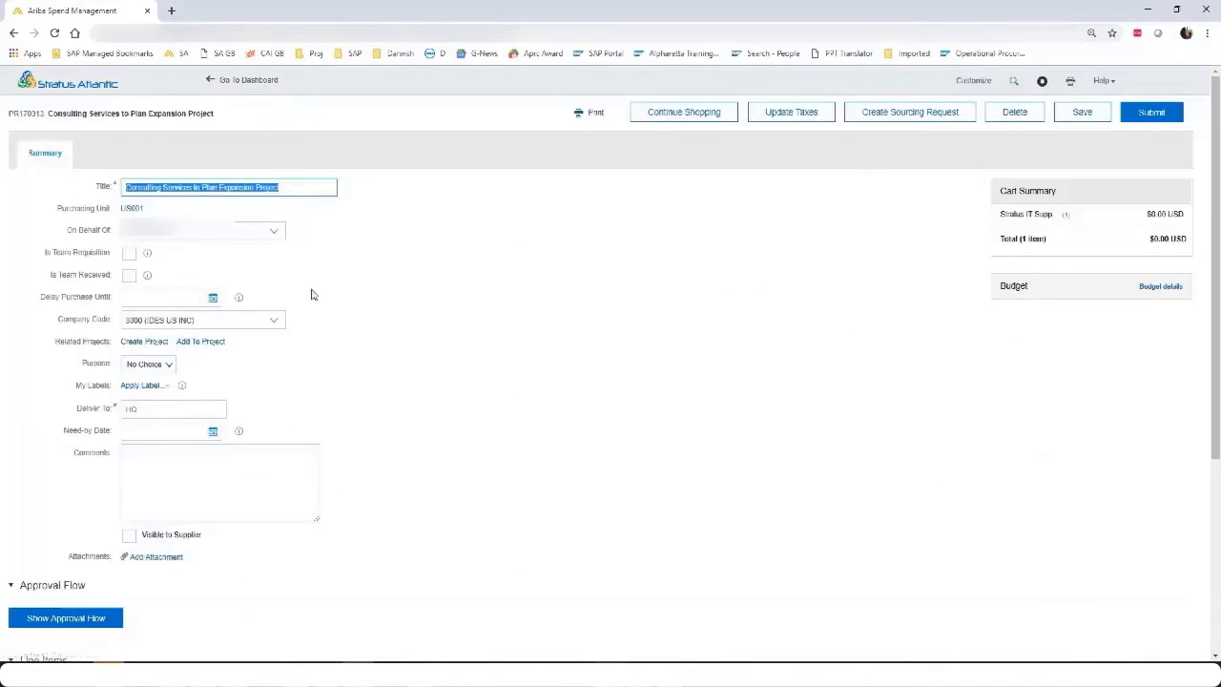
Start a non-catalog child item under the Consulting Service Parent Line of the requisition.
scroll(185, 517, down, 3)
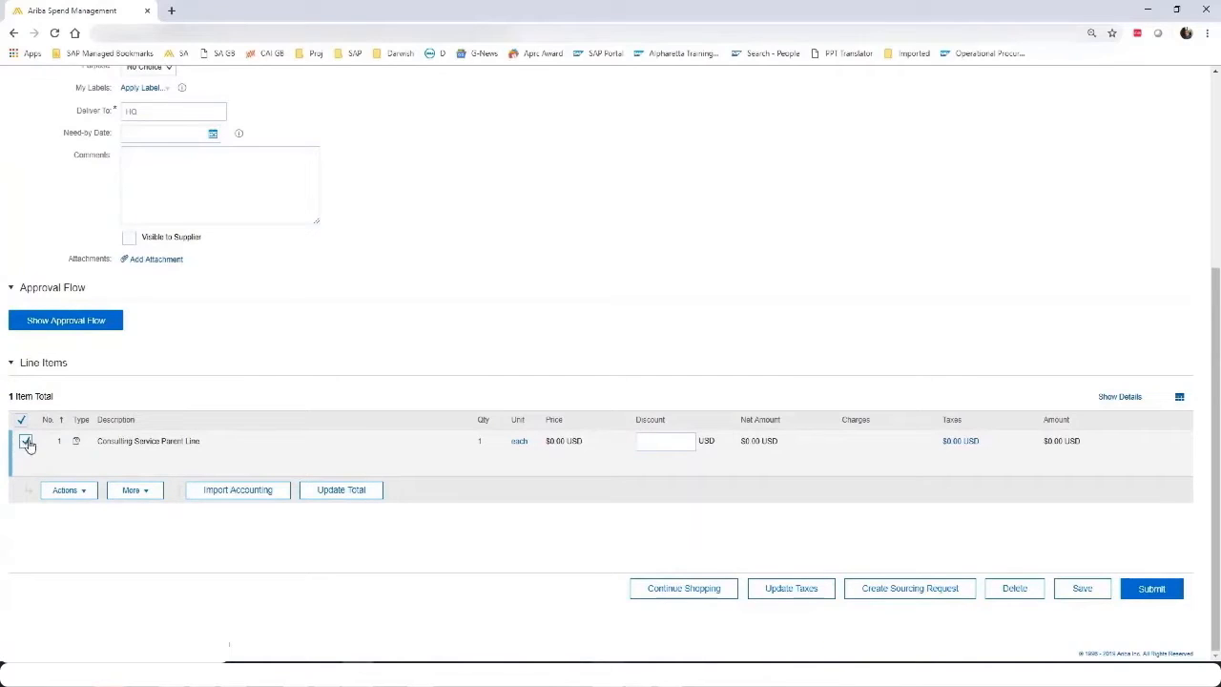
click(155, 491)
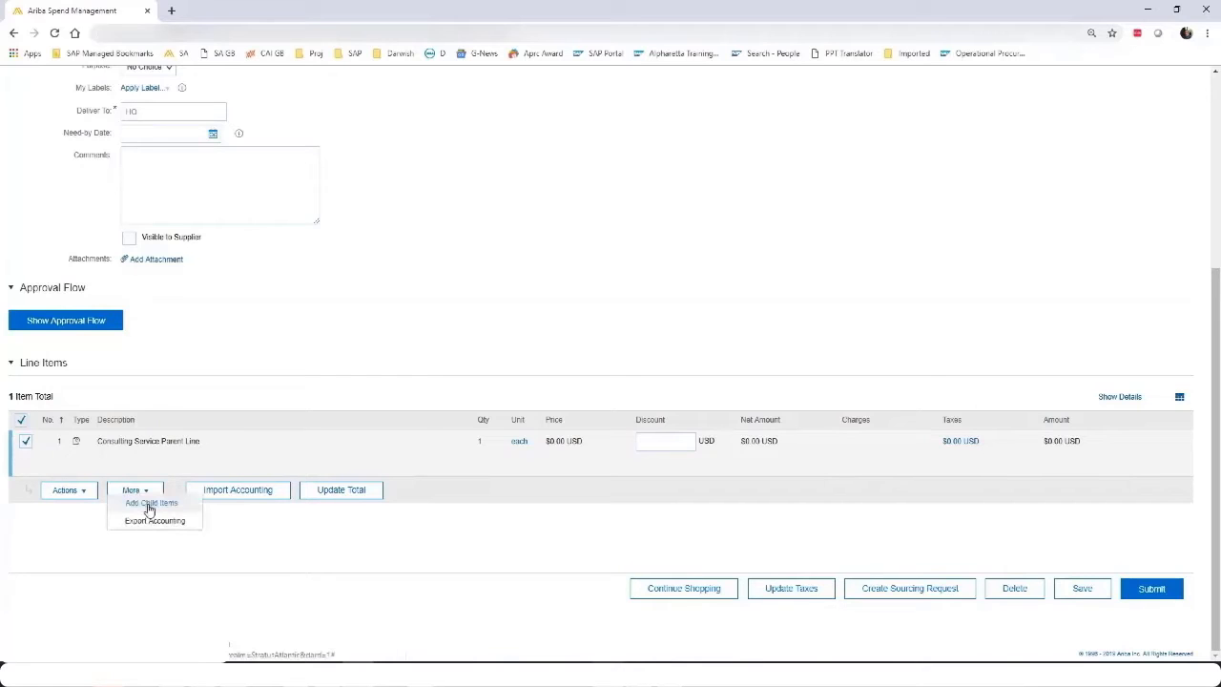
click(153, 508)
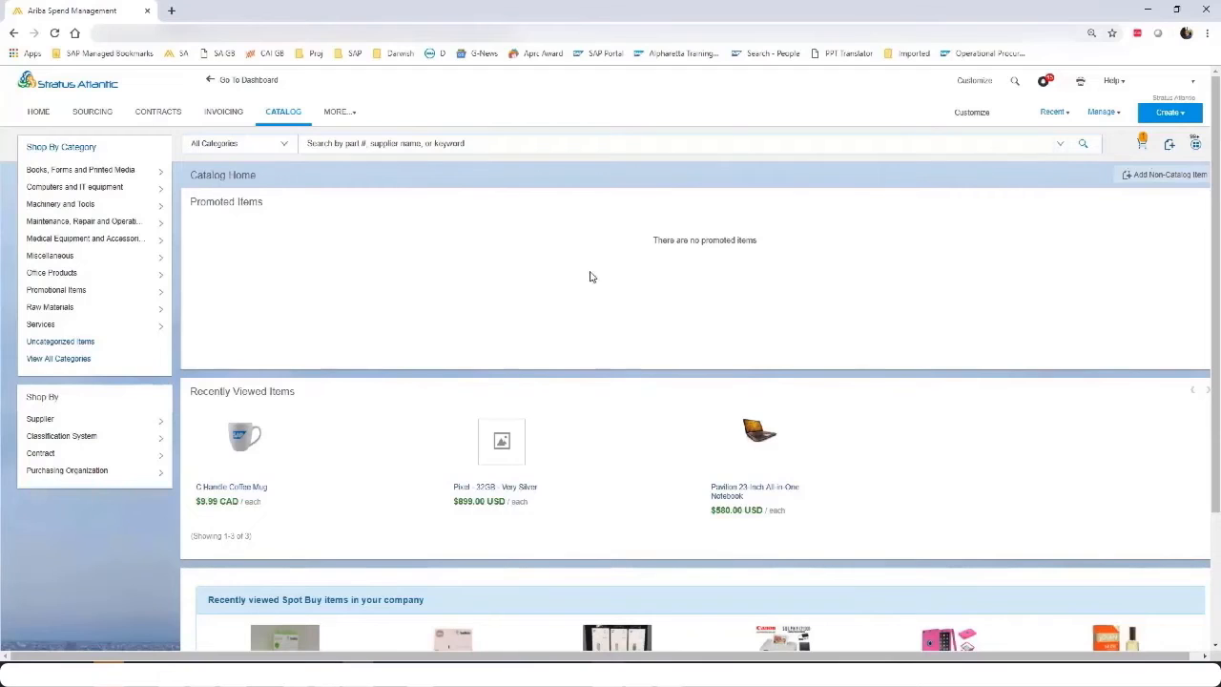
click(1155, 175)
Describe the child item as "Project Manager" and assign the commodity code Manufacturing equipment maintenance and repair services.
click(251, 200)
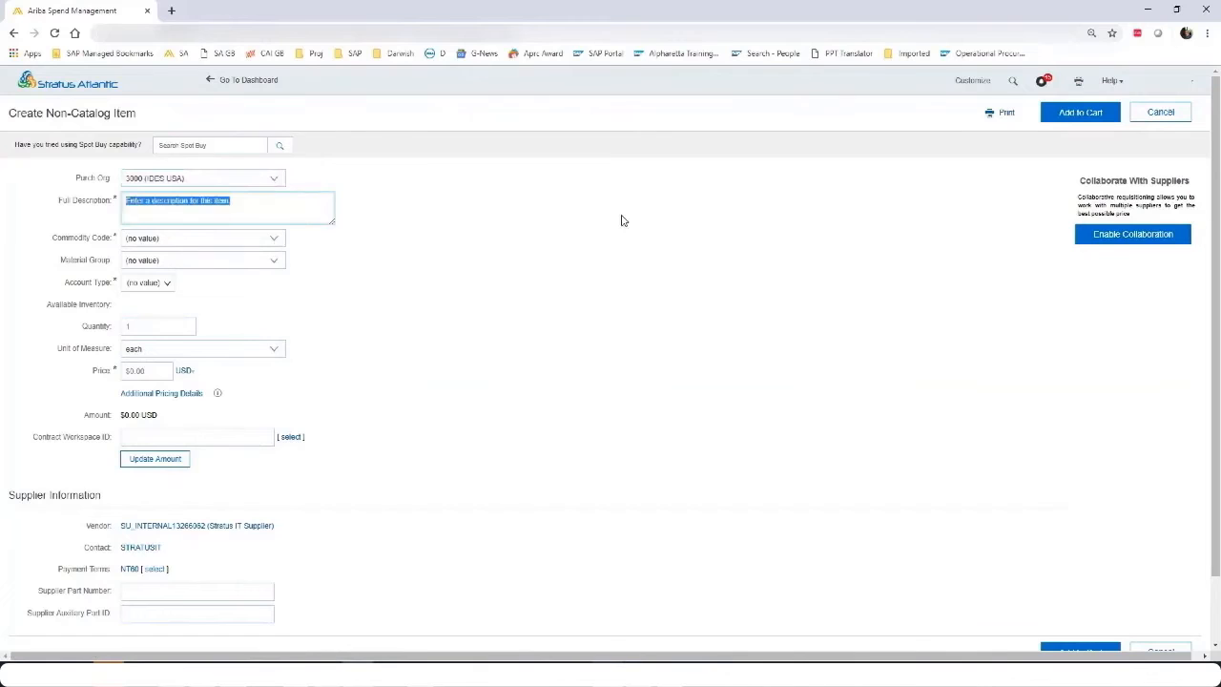
text(Project Manager)
click(273, 239)
click(209, 299)
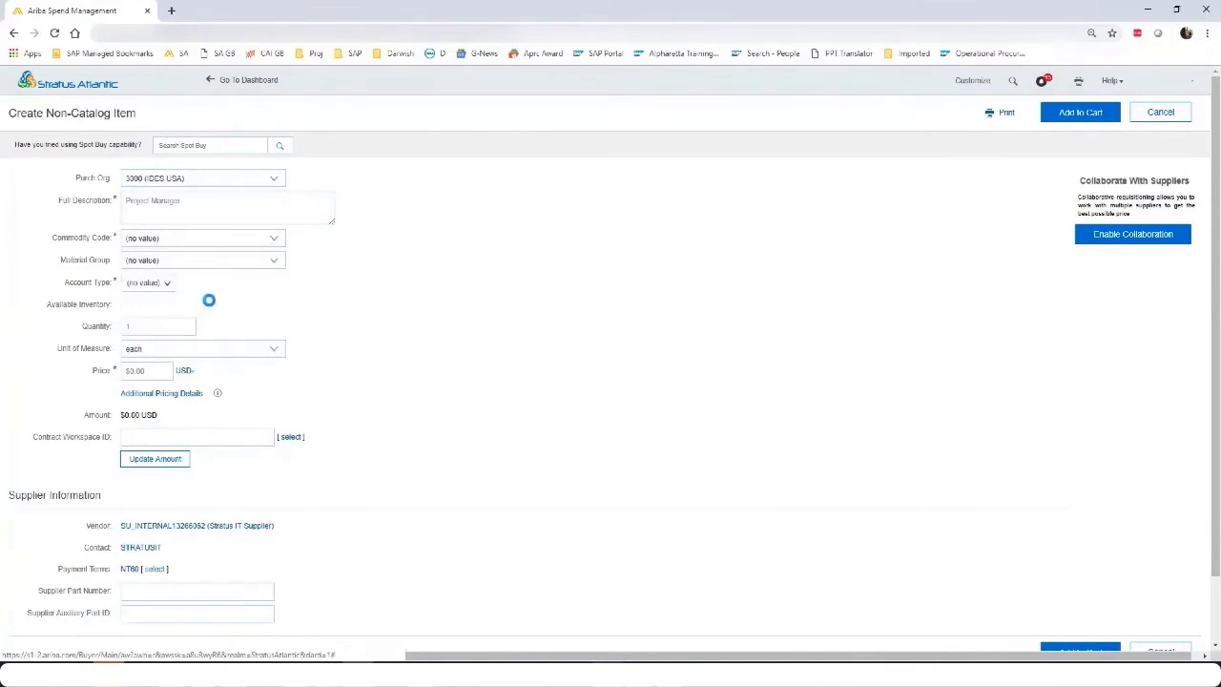
Set the child item's quantity to 100, unit of measure to hour and price to $50.00, and update the amount.
click(151, 327)
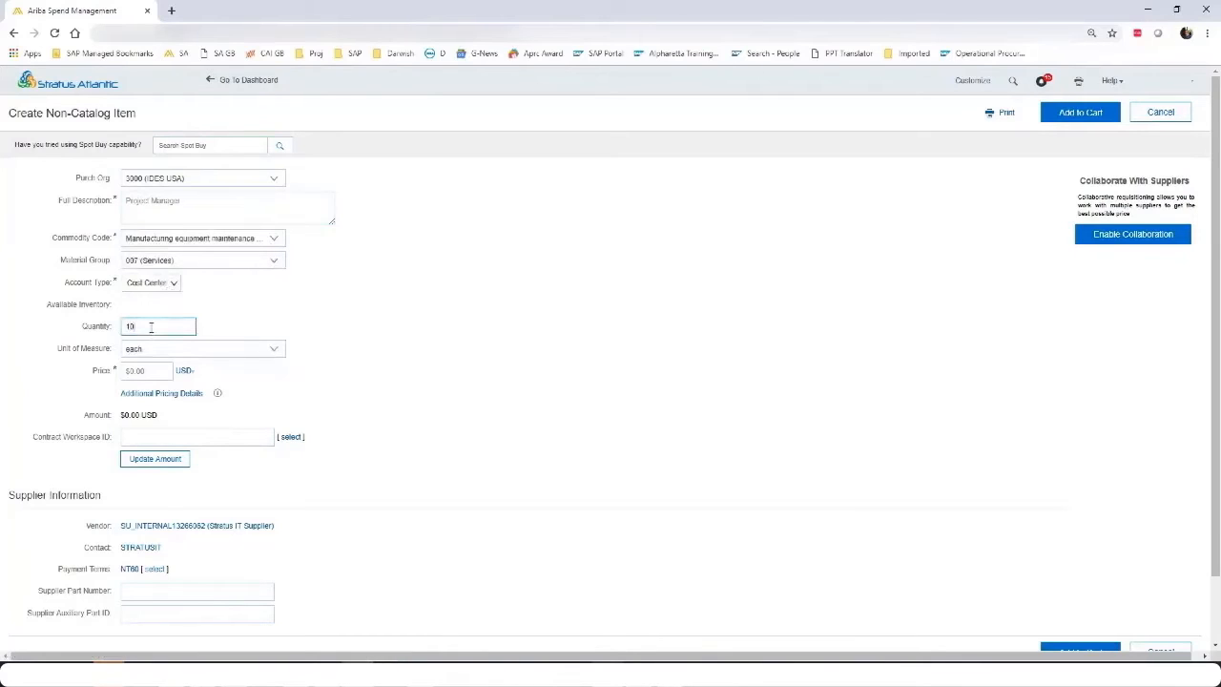
click(174, 346)
click(276, 353)
click(148, 384)
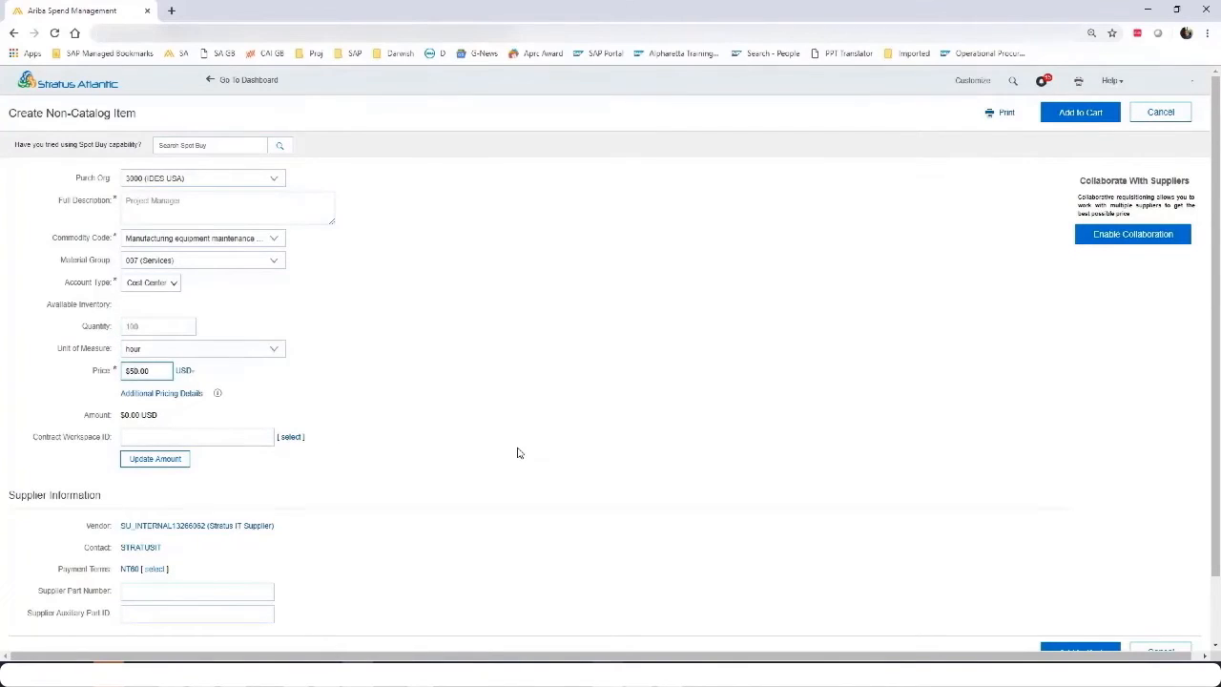
click(172, 463)
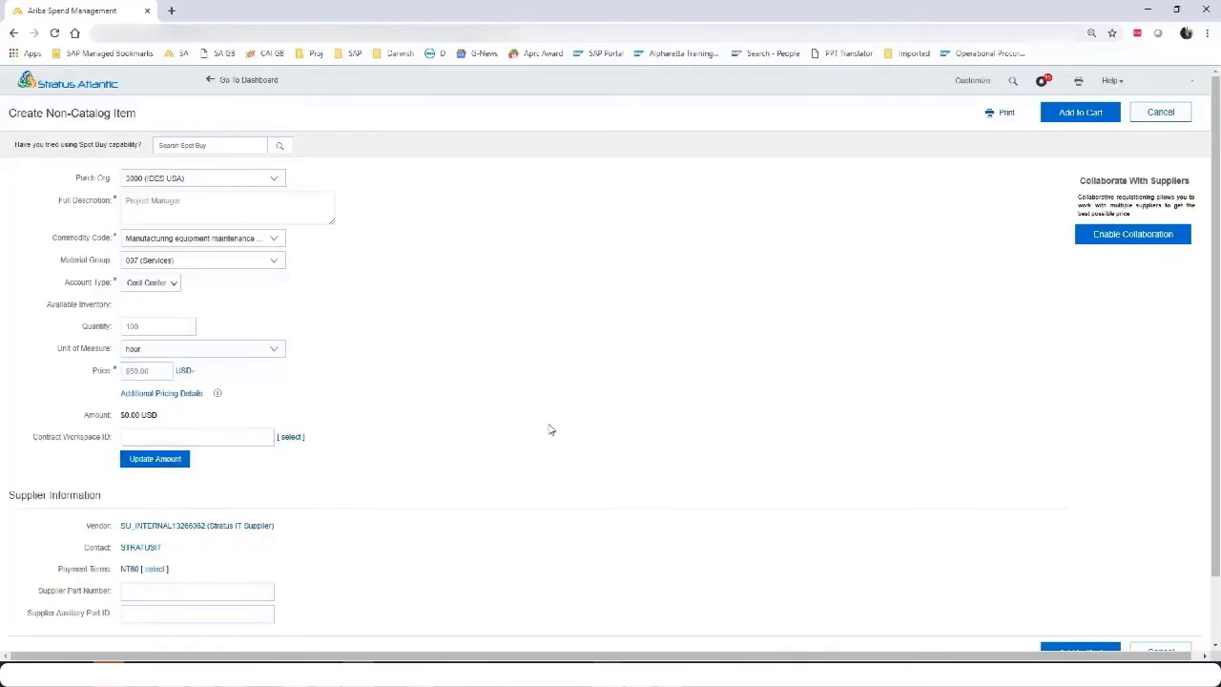
Add the Project Manager child item to the cart.
scroll(558, 429, down, 2)
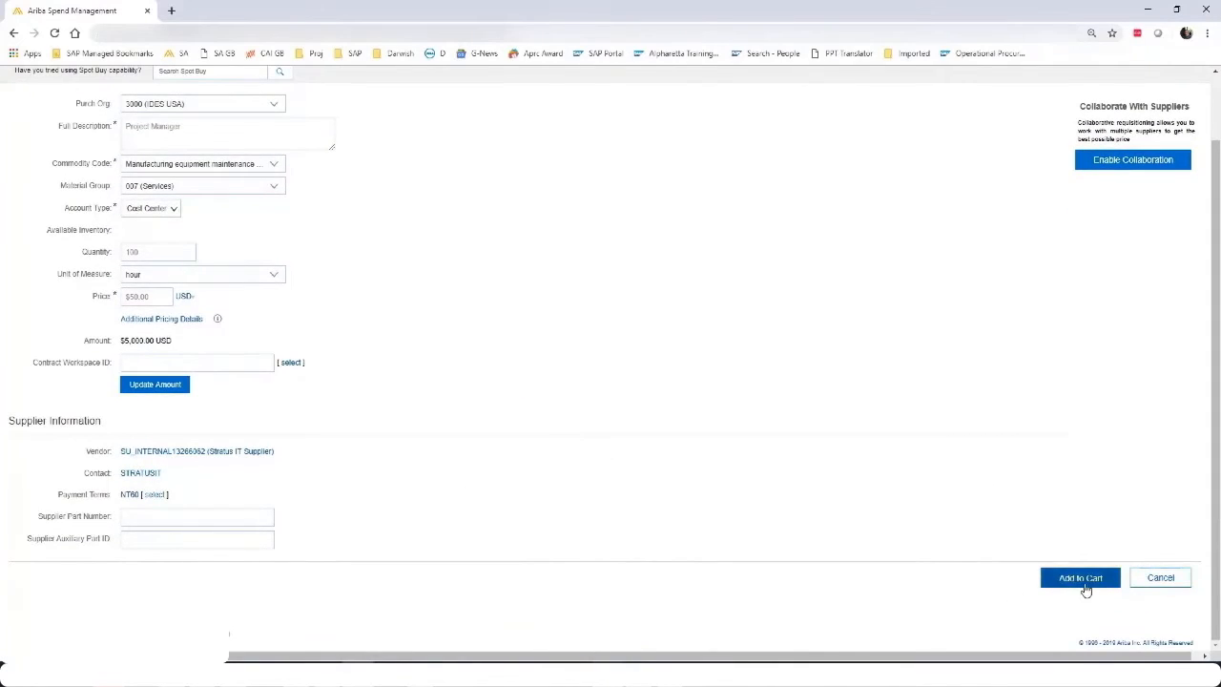
click(1083, 579)
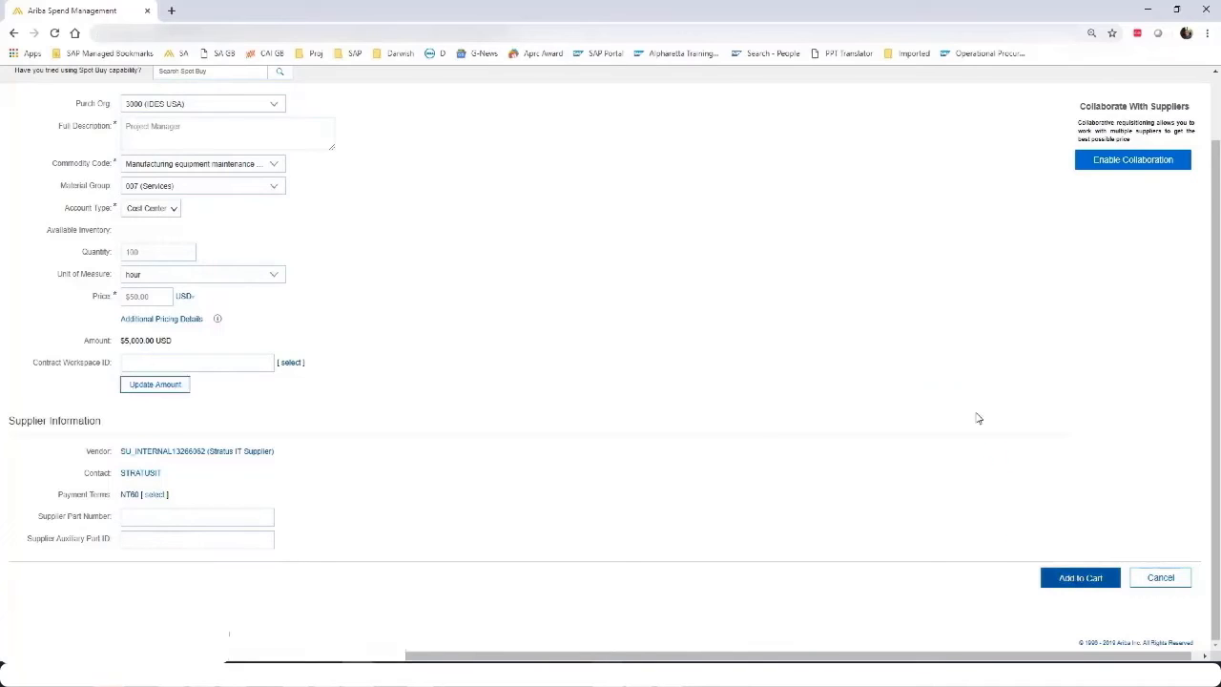
click(1097, 267)
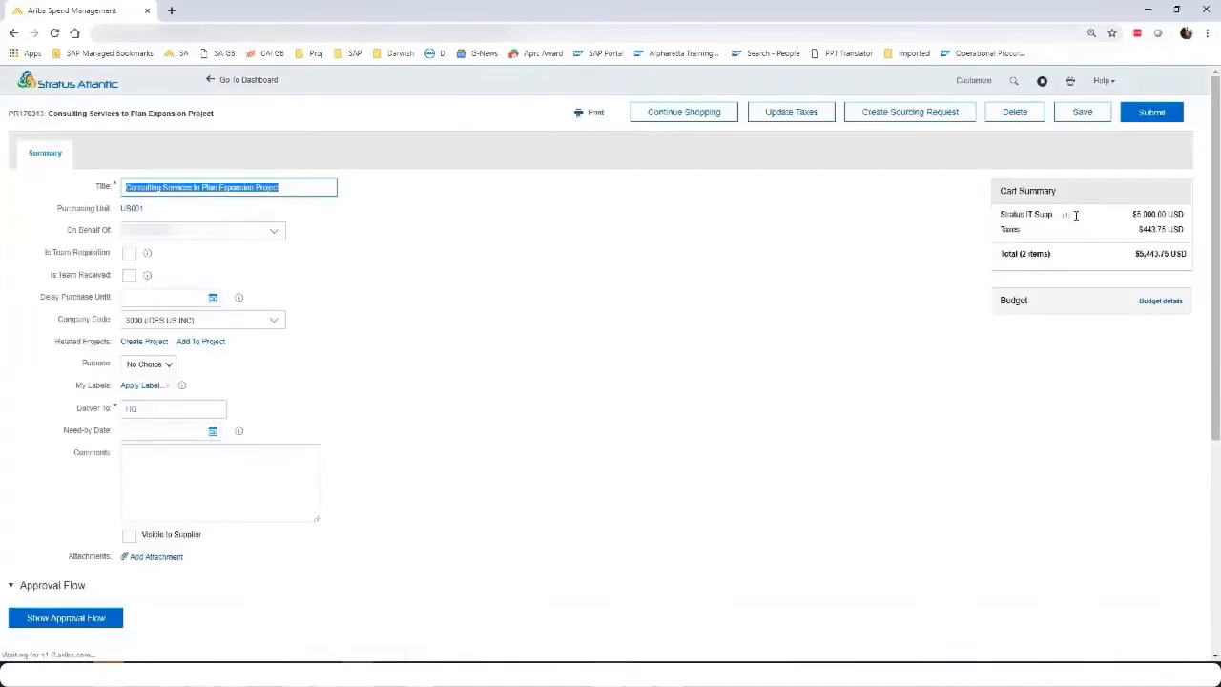
Examine the child item under the Consulting Service Parent Line and display the requisition's approval flow.
scroll(479, 363, down, 5)
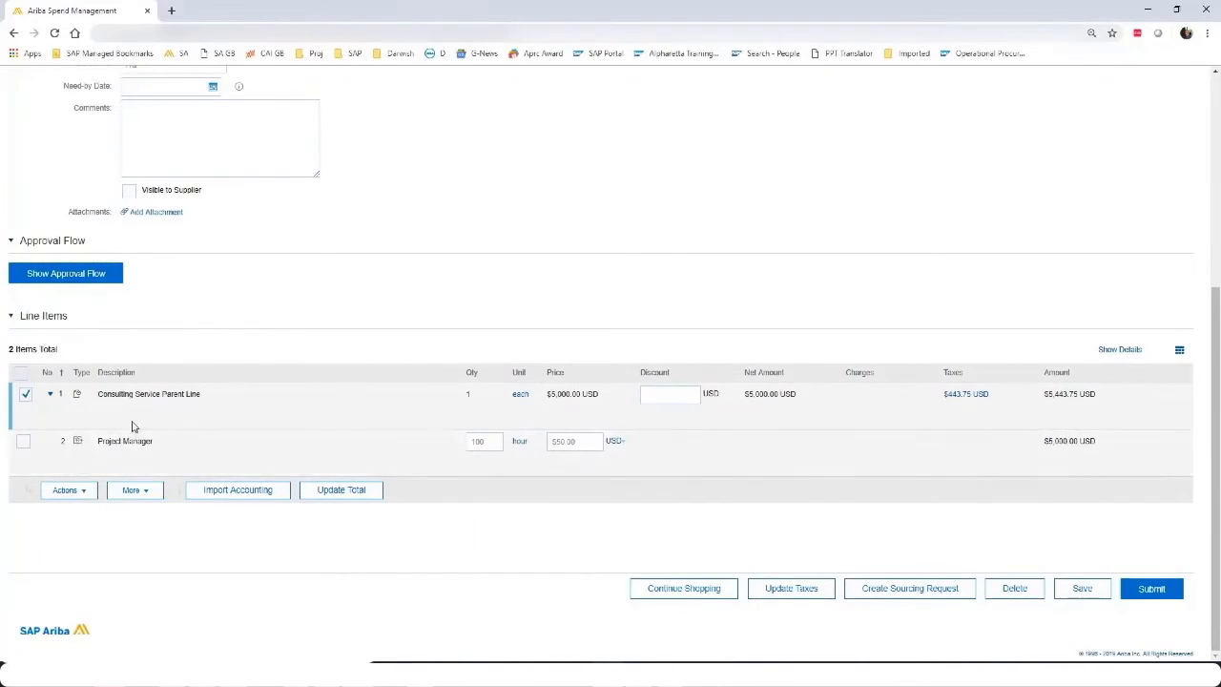
click(50, 399)
click(51, 441)
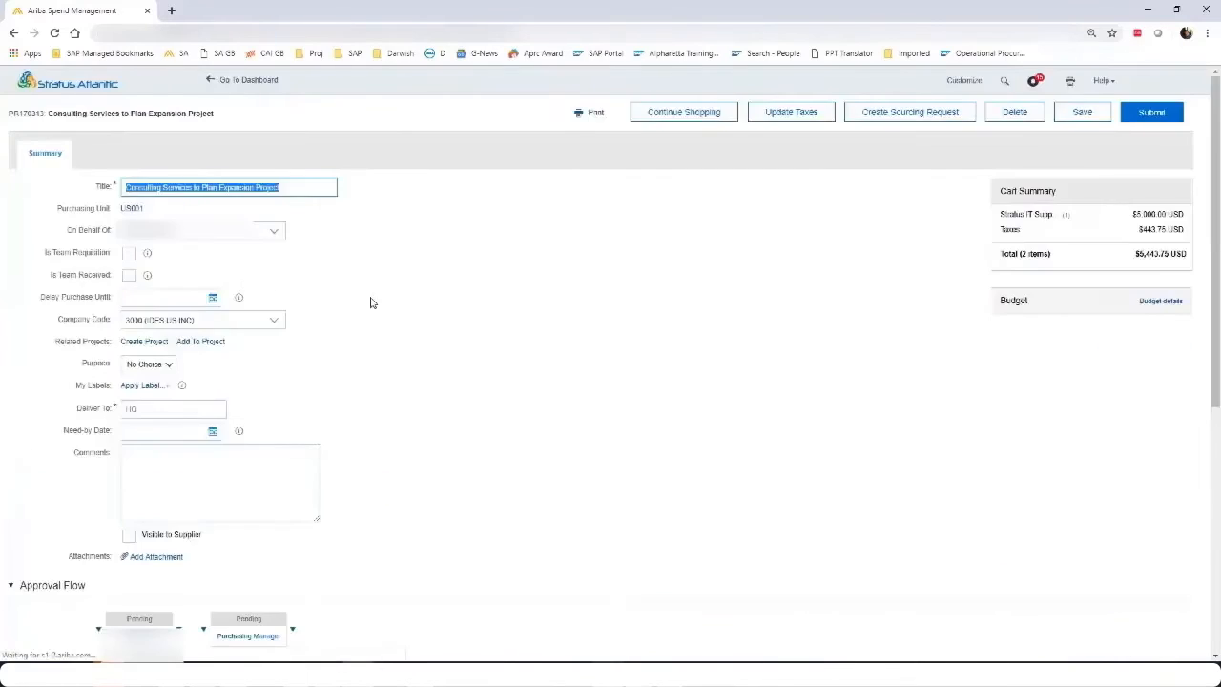
Submit the consulting services requisition and open it for viewing.
scroll(336, 370, down, 7)
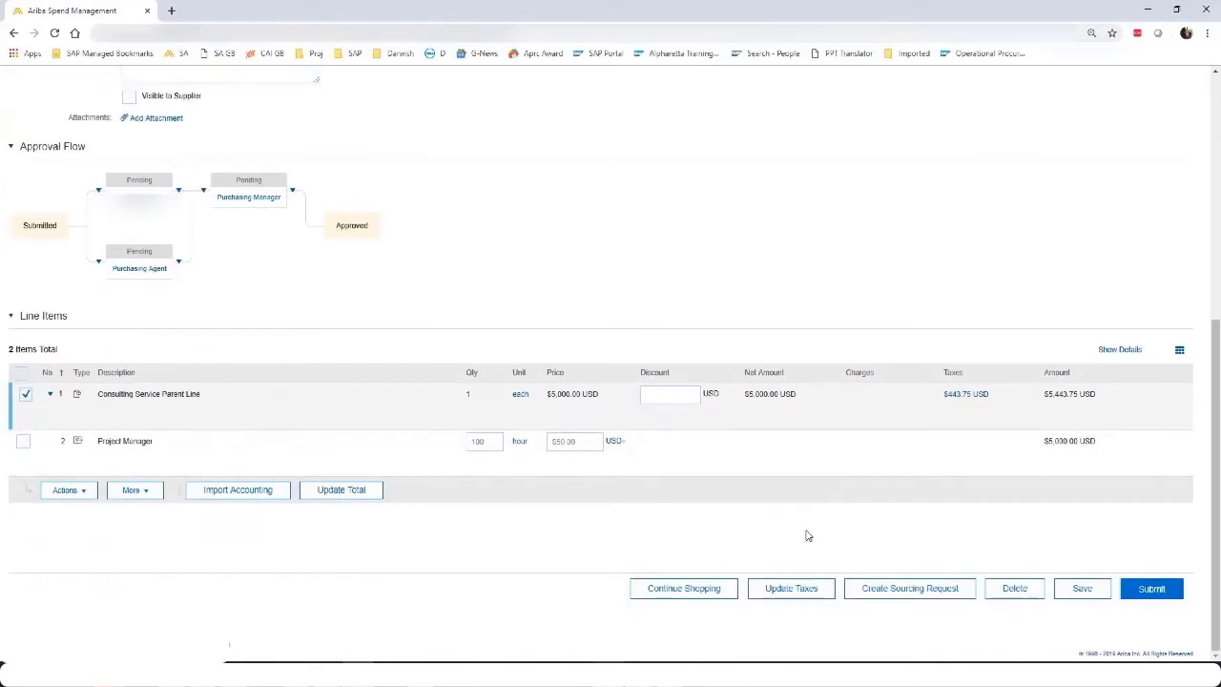
click(1145, 591)
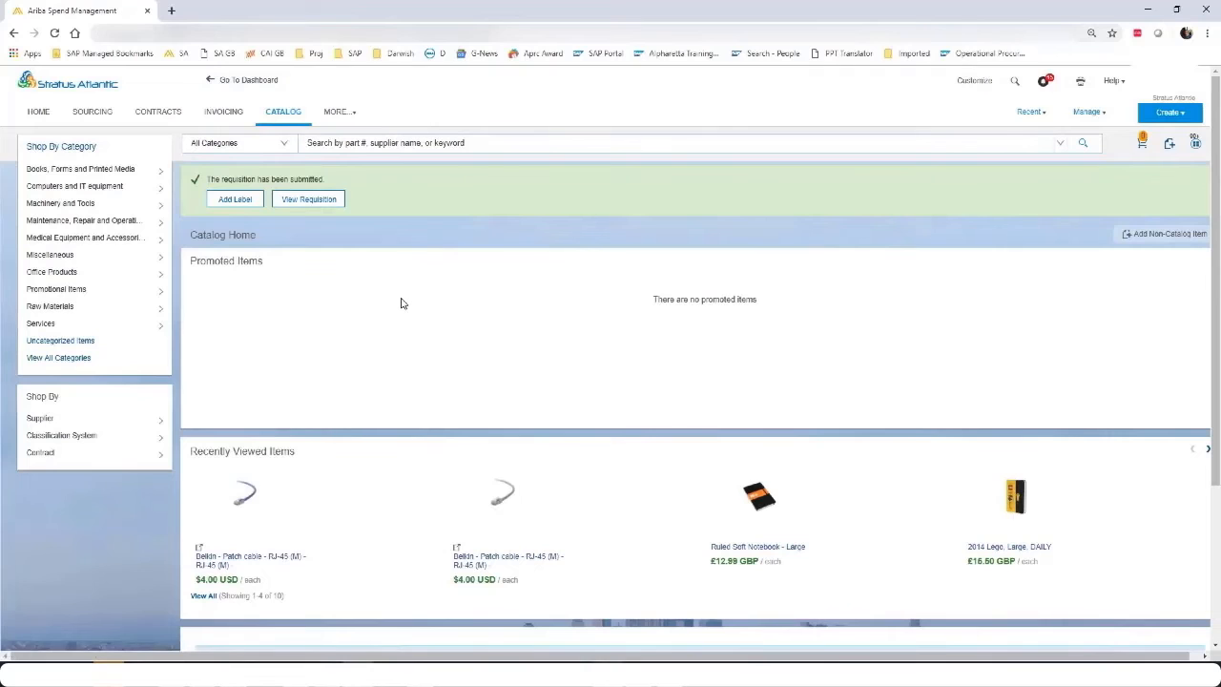
click(310, 201)
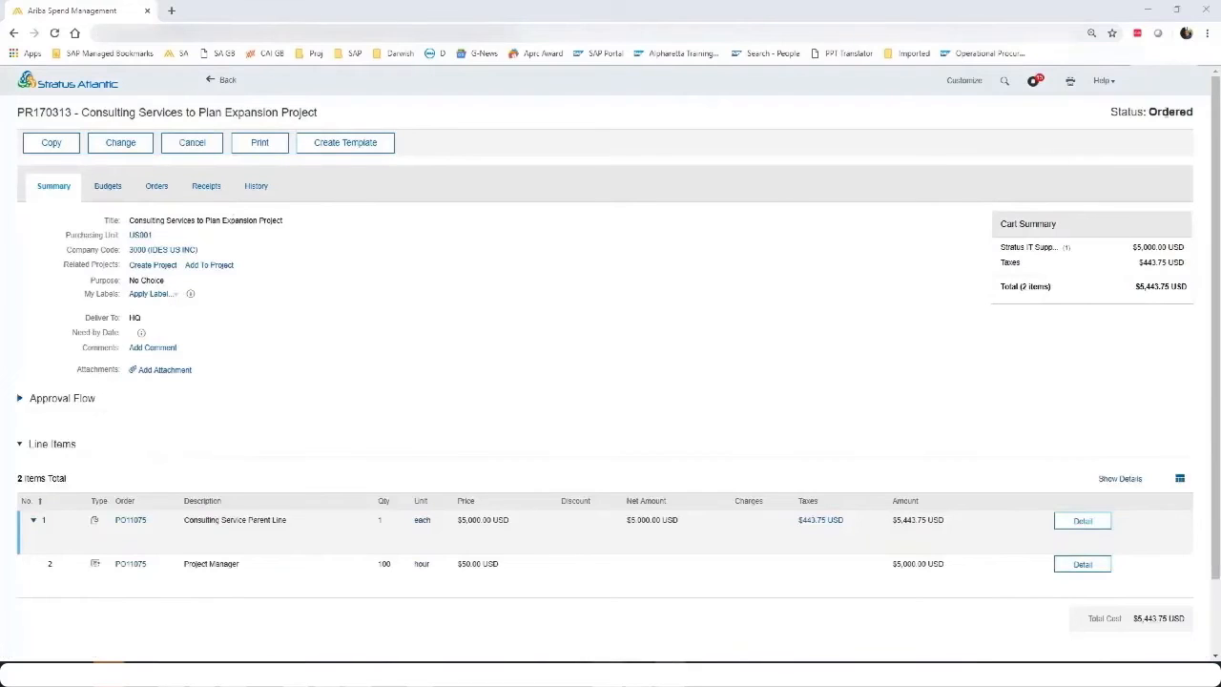
Open the purchase order generated from the requisition and review the line item details of the Consulting Service Parent Line.
drag(1149, 112, 1196, 114)
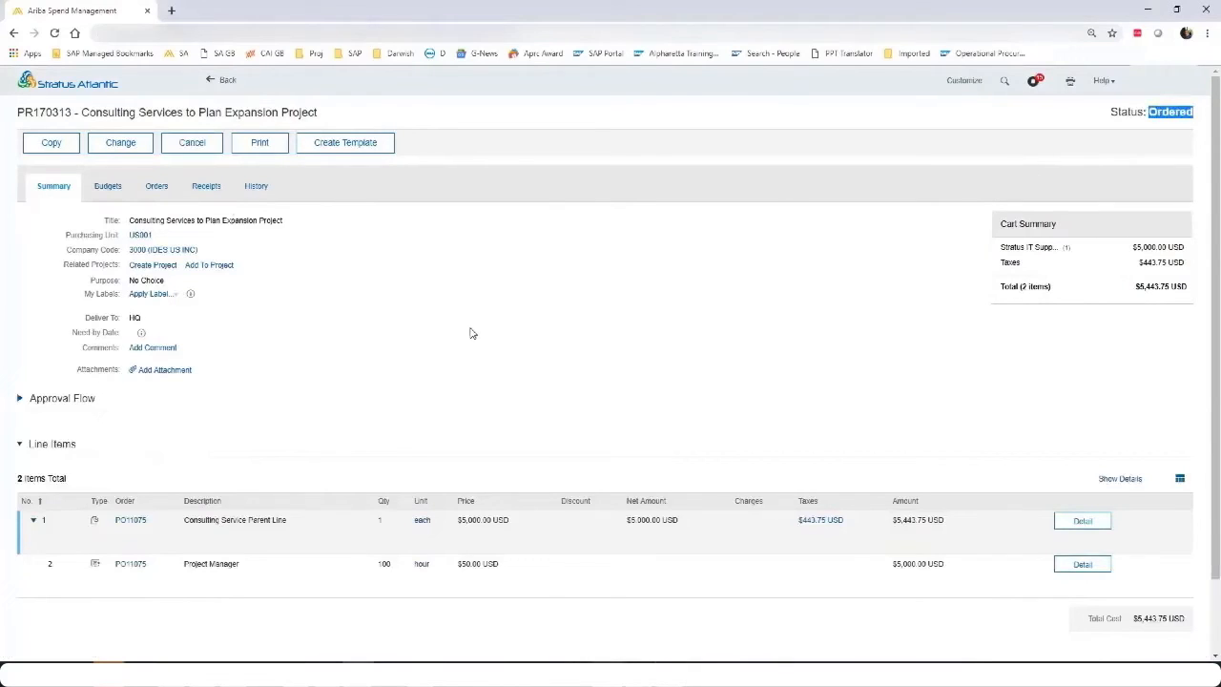
click(130, 565)
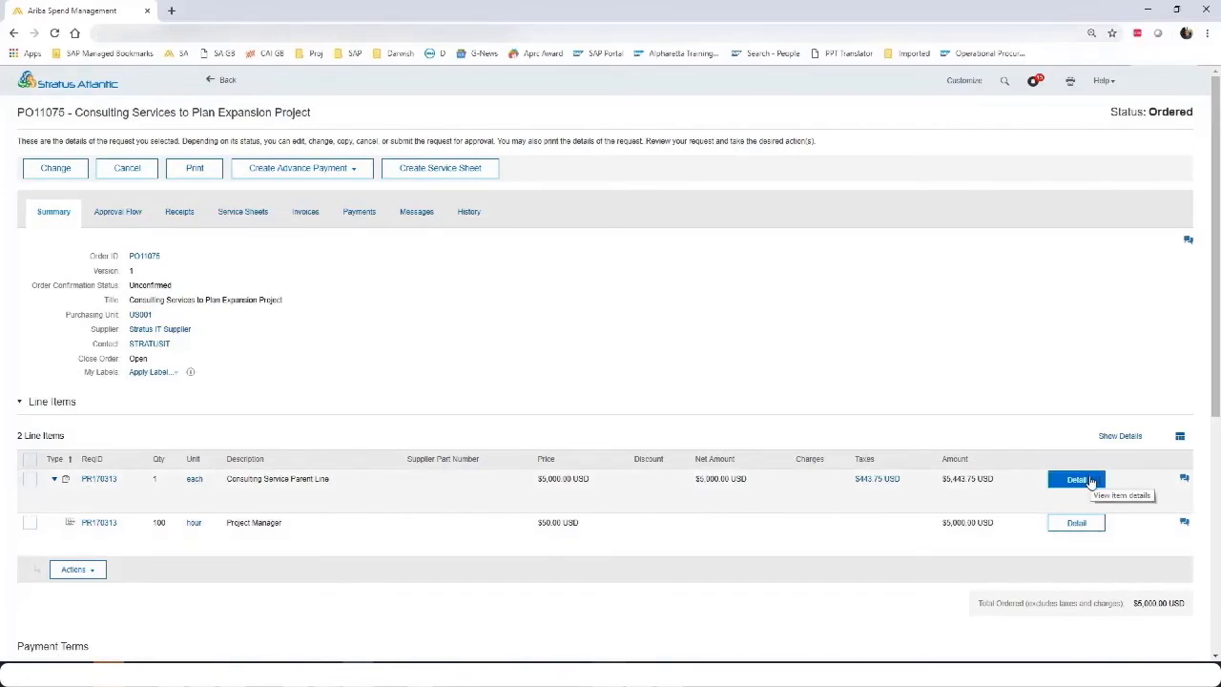
click(1077, 479)
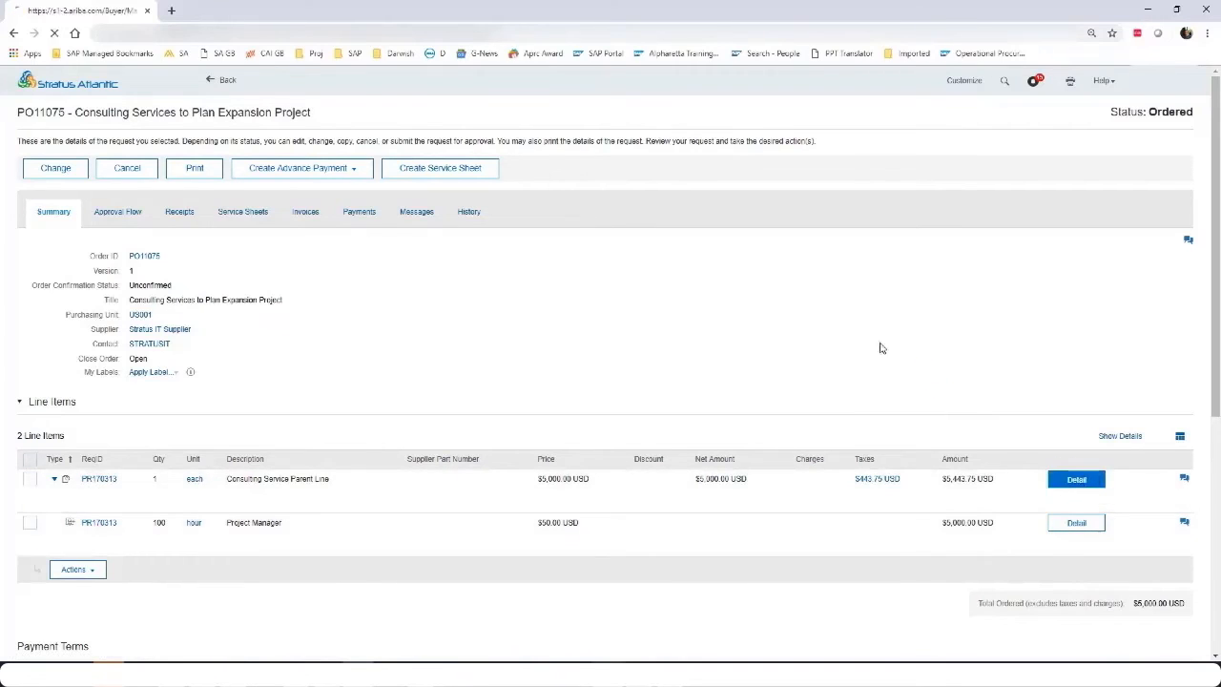
scroll(771, 315, down, 2)
scroll(769, 315, down, 1)
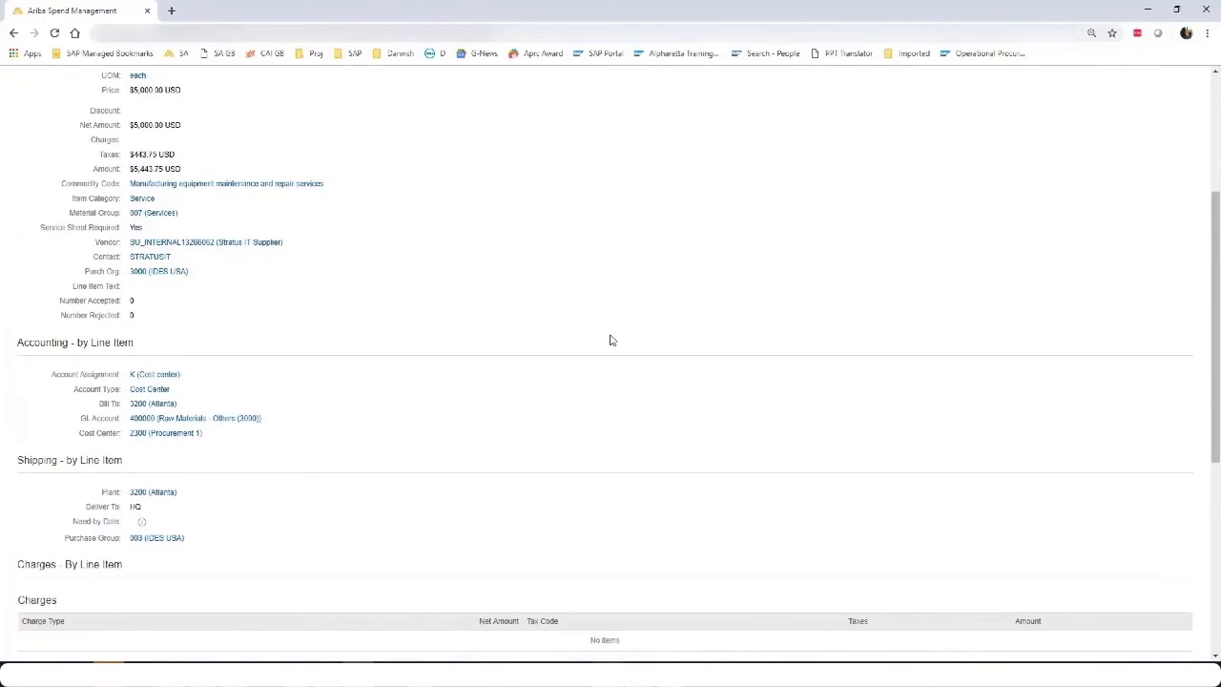
scroll(221, 267, up, 2)
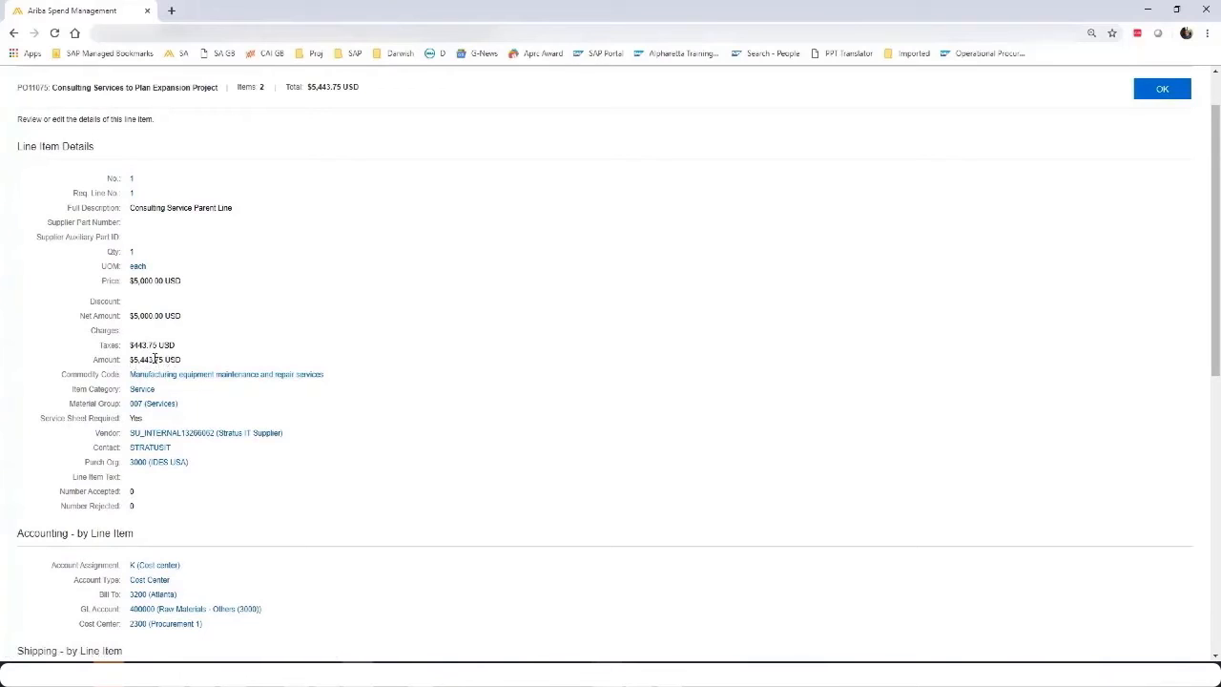
click(1162, 89)
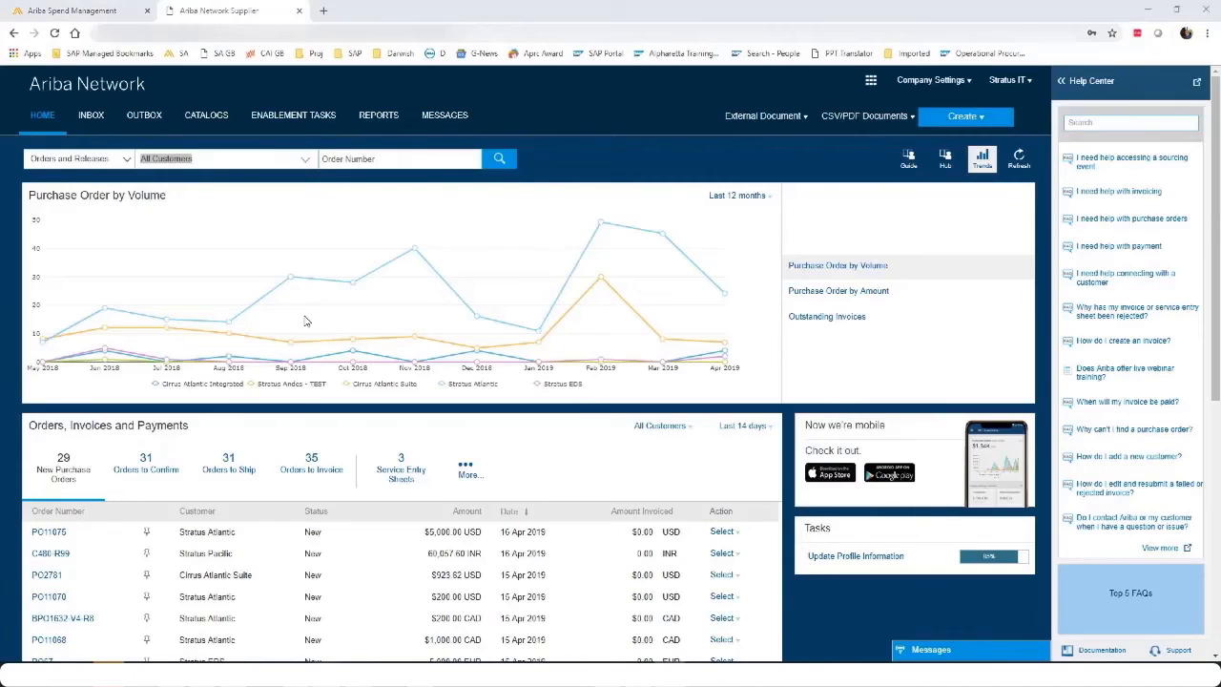
Open the new $5,000.00 Stratus Atlantic order from the supplier's Ariba Network inbox and examine its parent and child service lines.
click(90, 116)
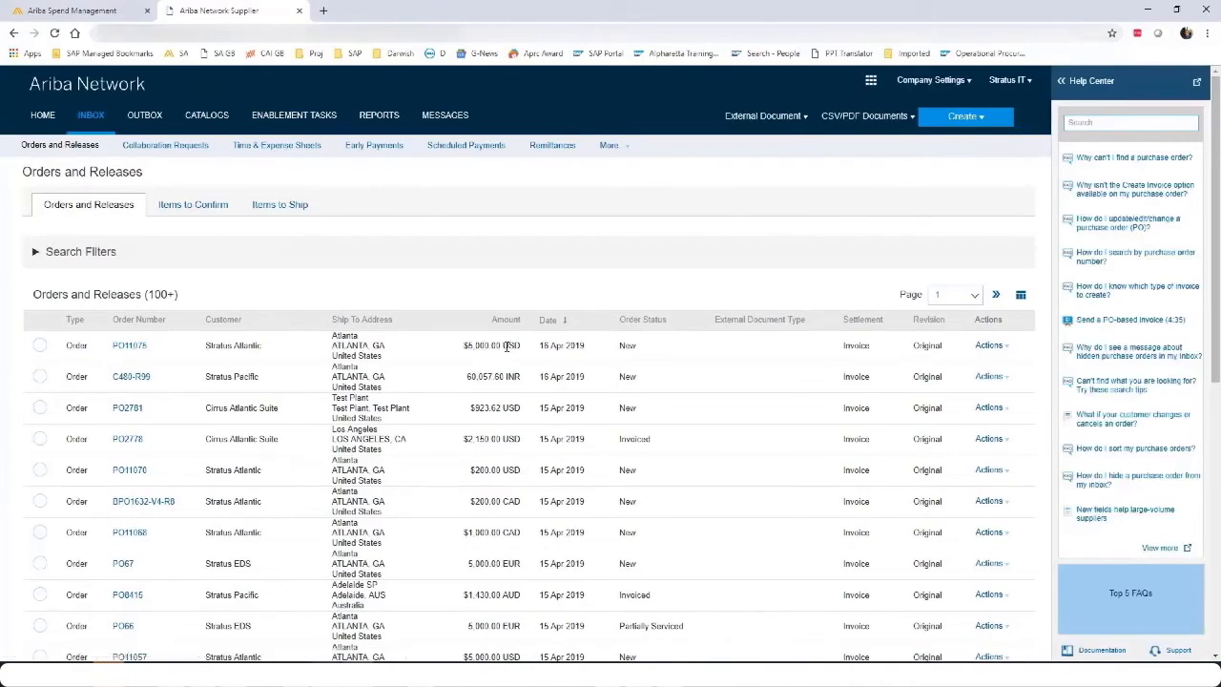
click(131, 347)
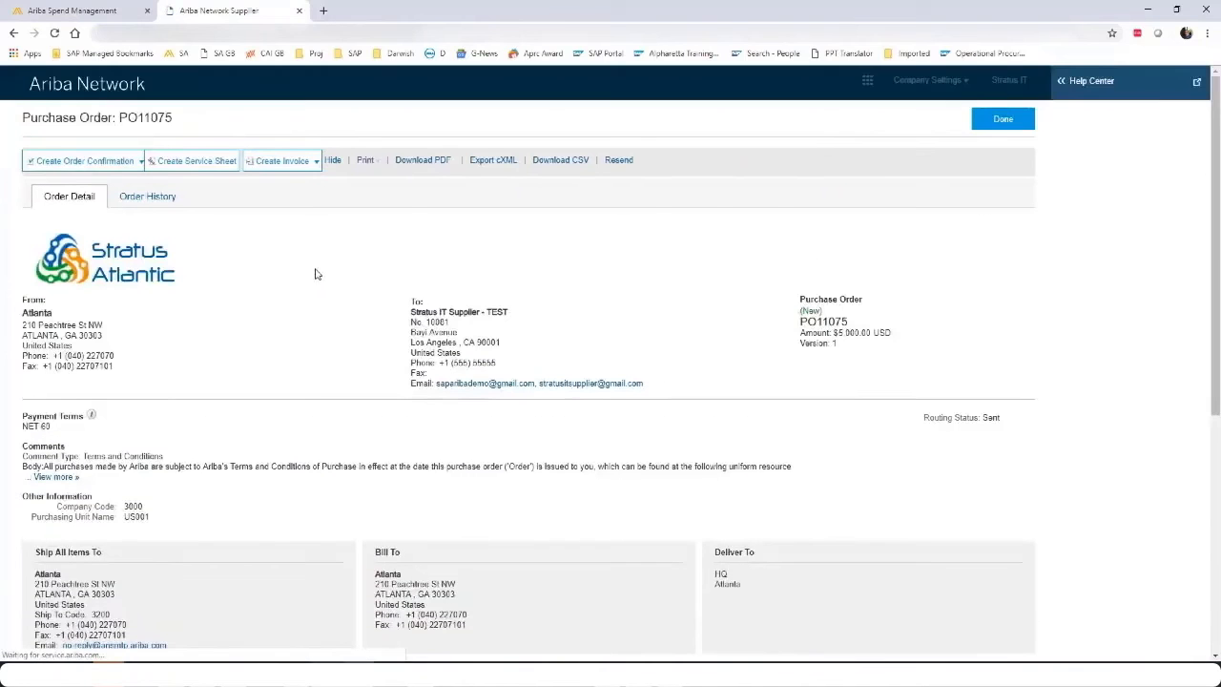
scroll(270, 310, down, 5)
scroll(270, 310, down, 1)
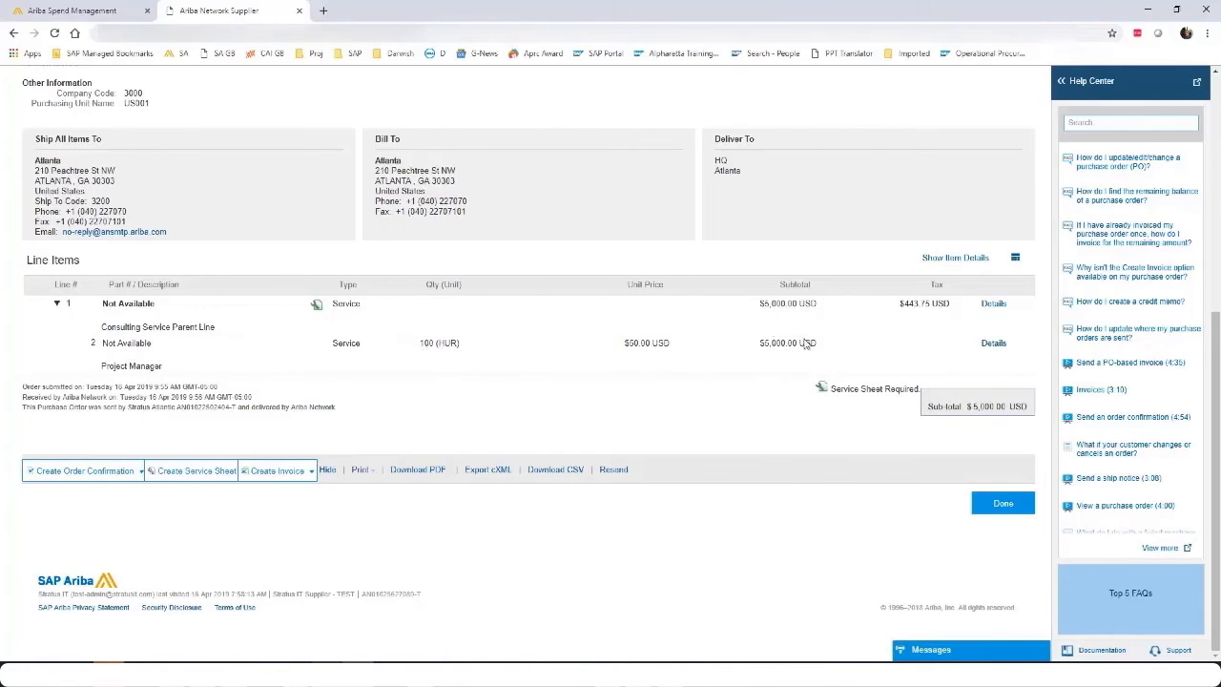
scroll(378, 243, up, 4)
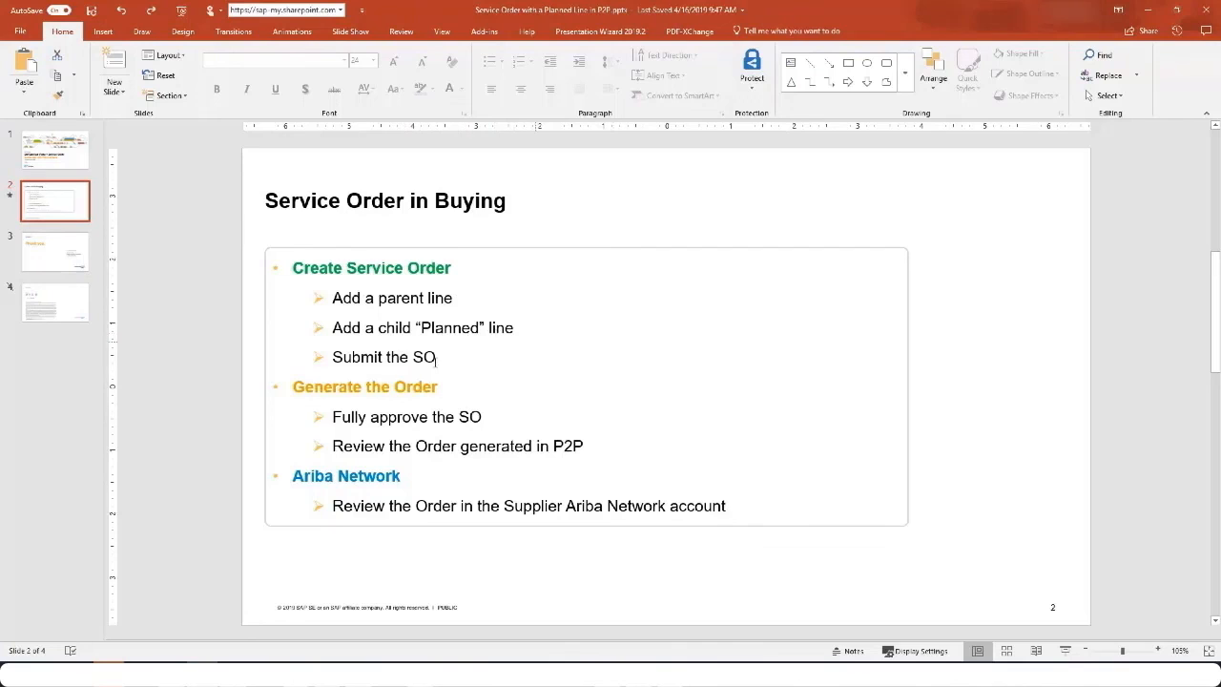
Switch to PowerPoint and start the slide show at the "Service Order in Buying" slide.
click(1066, 652)
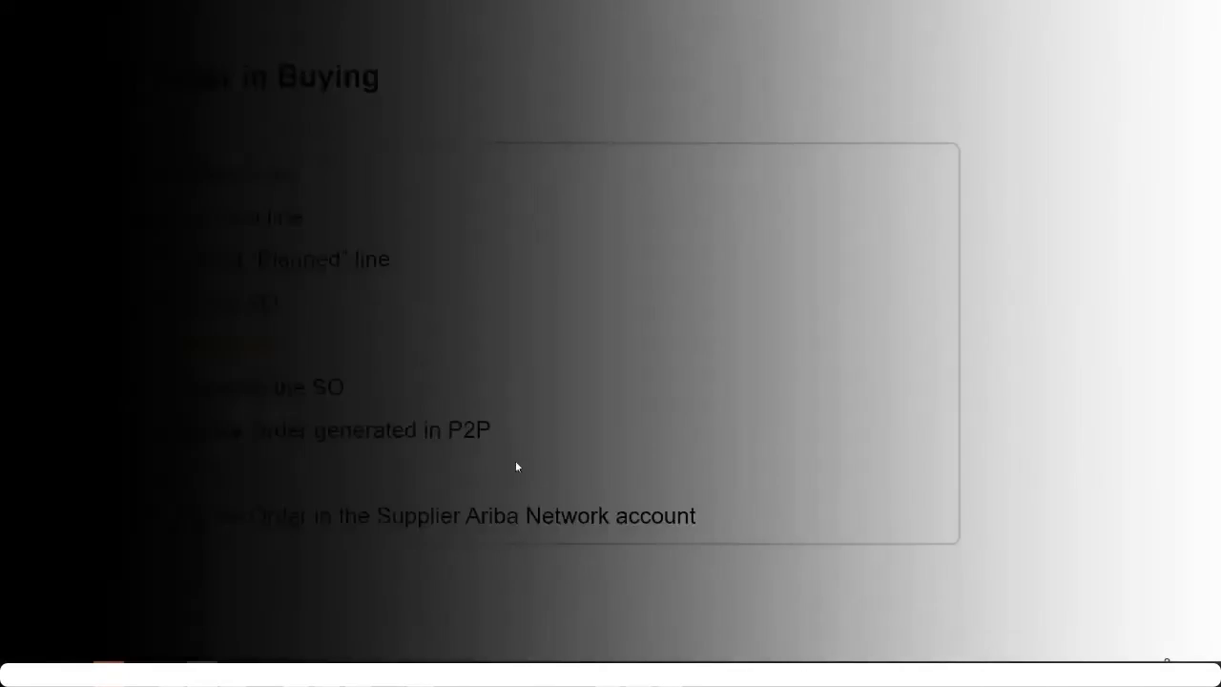